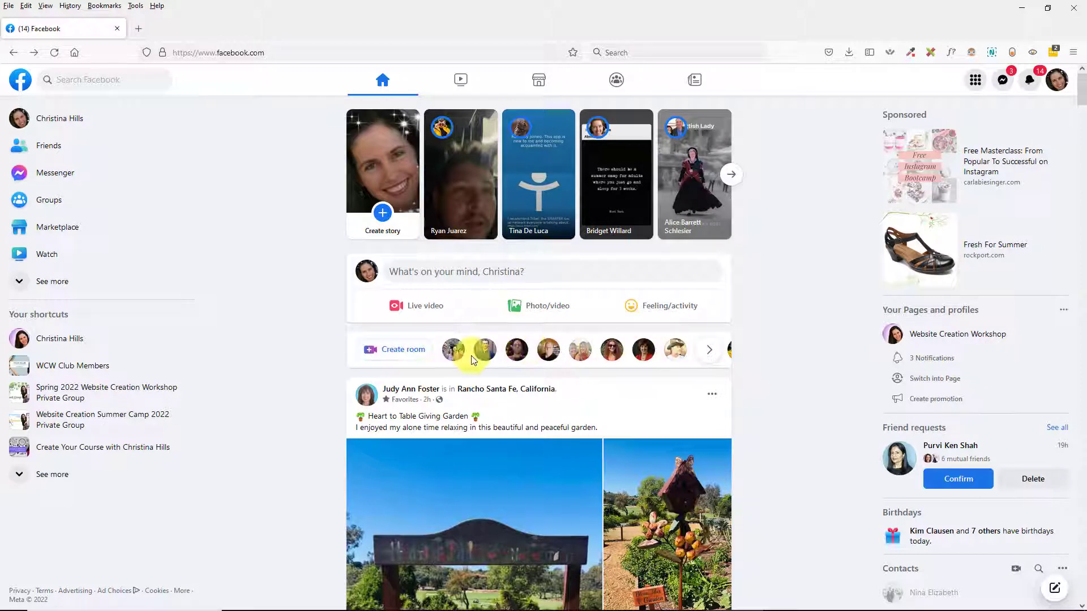
scroll(355, 240, "down", 1)
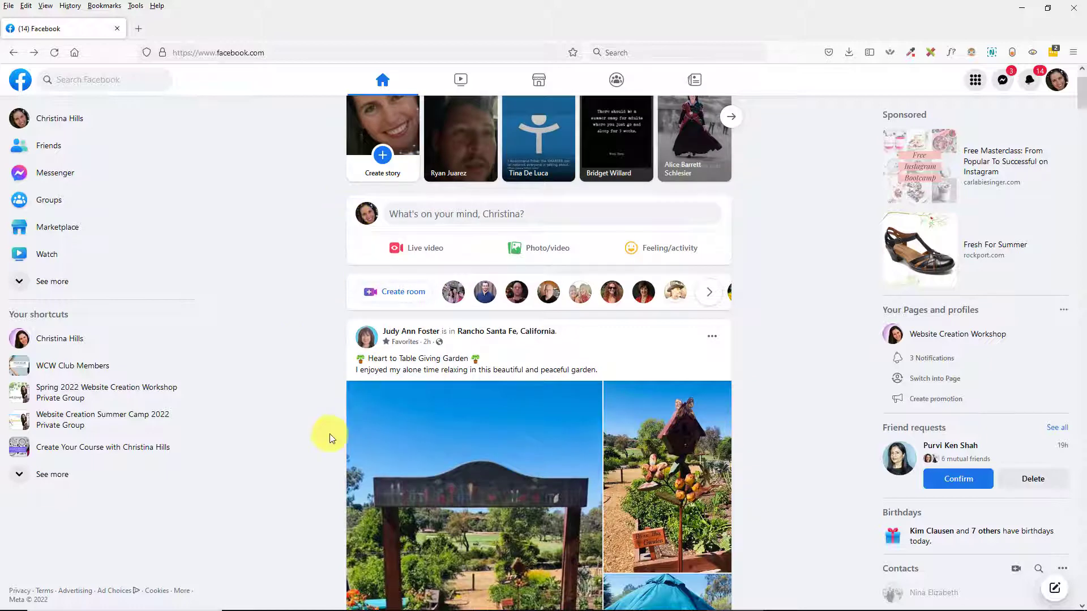
scroll(331, 439, "down", 1)
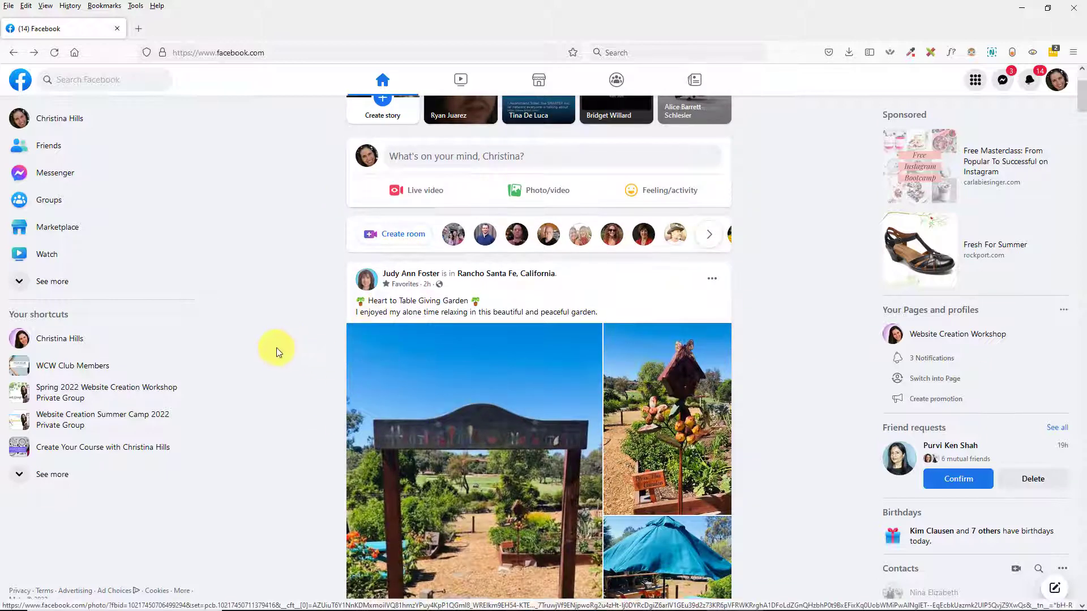
scroll(277, 347, "down", 2)
scroll(475, 315, "down", 2)
scroll(475, 316, "down", 3)
scroll(472, 324, "down", 1)
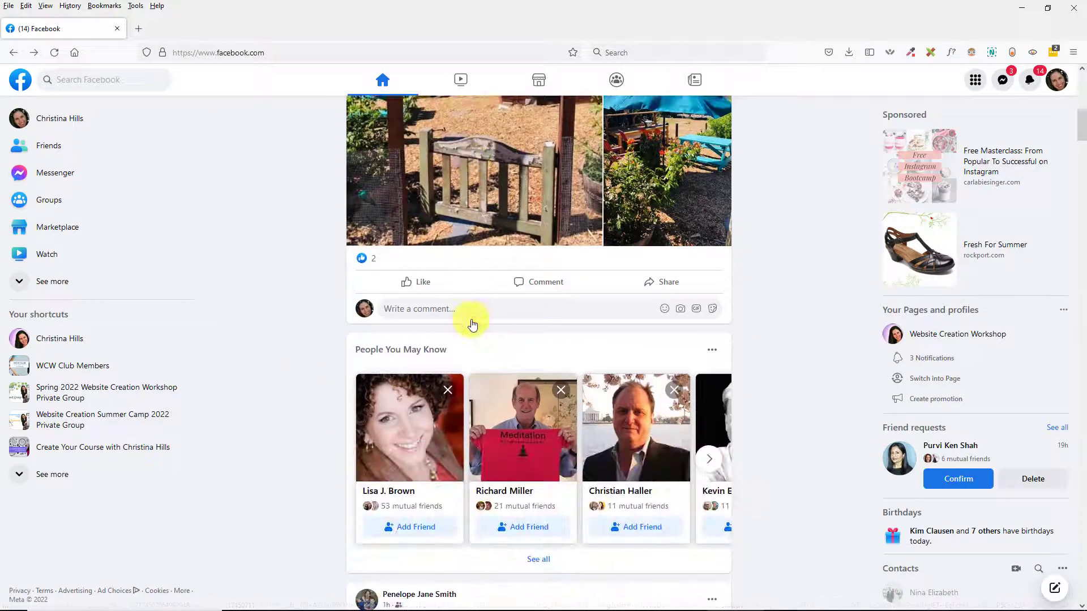
scroll(472, 324, "down", 1)
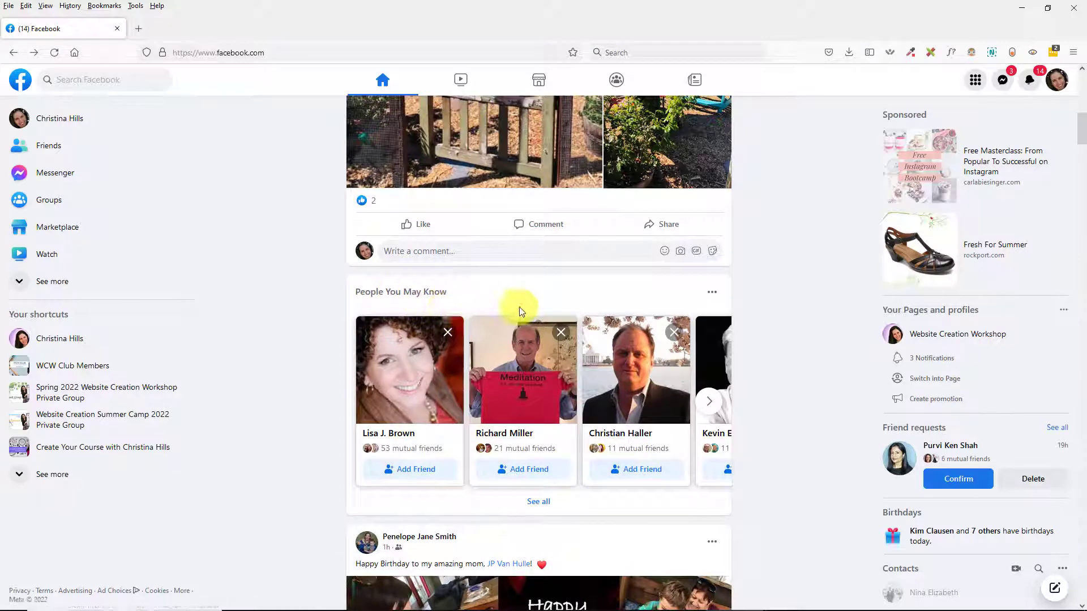
scroll(526, 307, "down", 2)
scroll(526, 308, "down", 3)
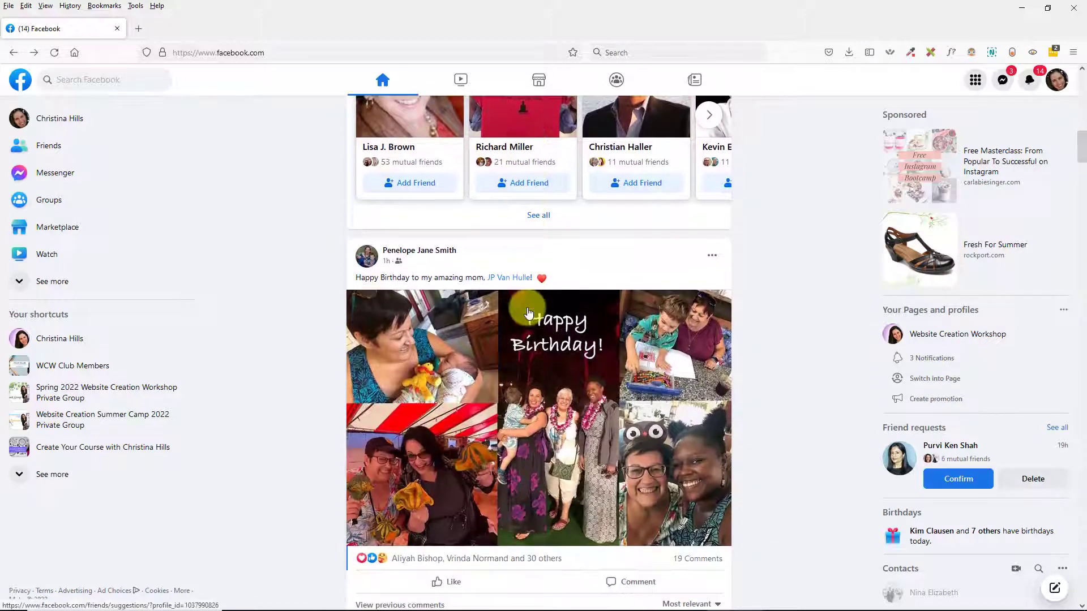
scroll(361, 268, "down", 1)
scroll(483, 371, "down", 4)
scroll(483, 371, "down", 1)
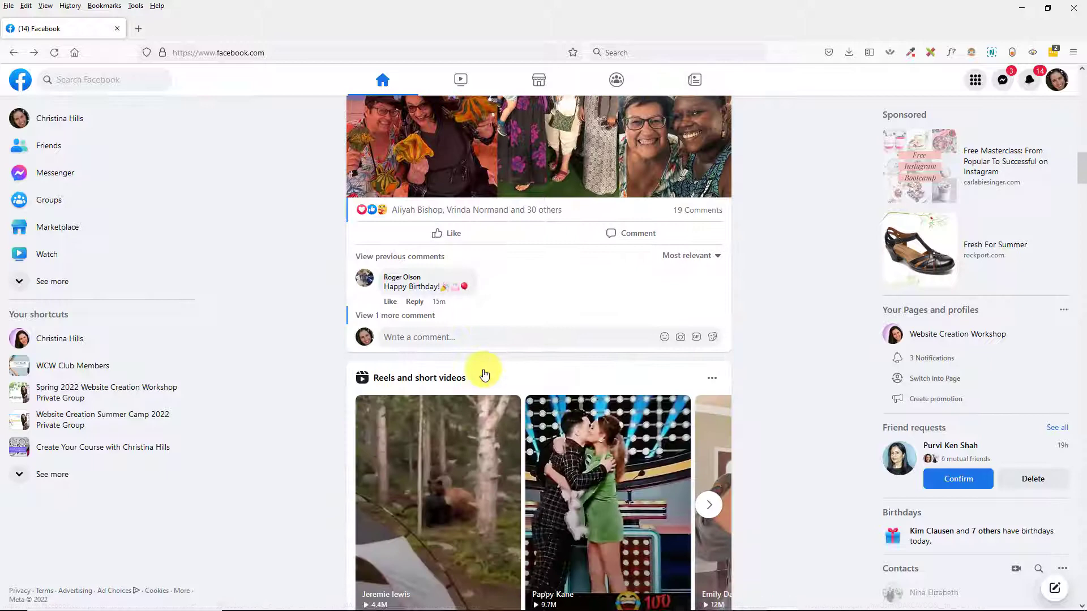
scroll(483, 372, "down", 3)
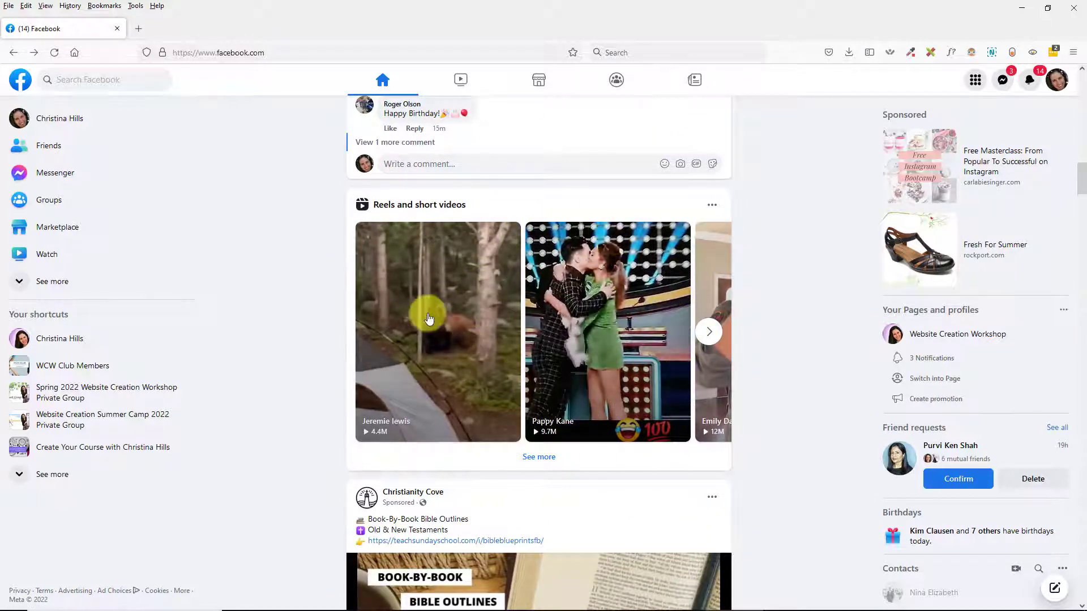
scroll(264, 302, "down", 2)
scroll(264, 301, "down", 1)
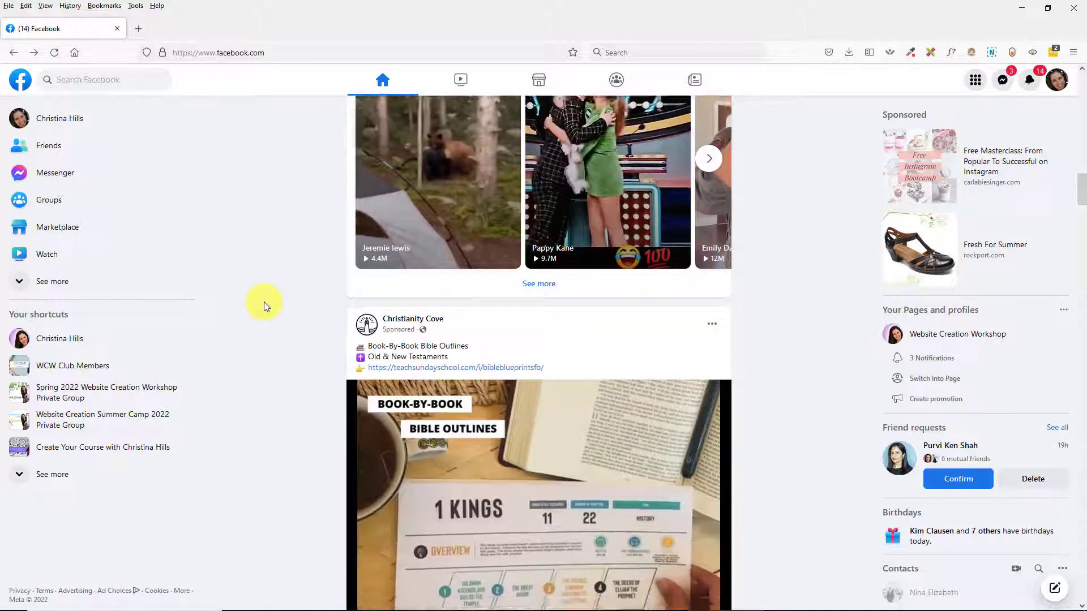
scroll(390, 274, "down", 1)
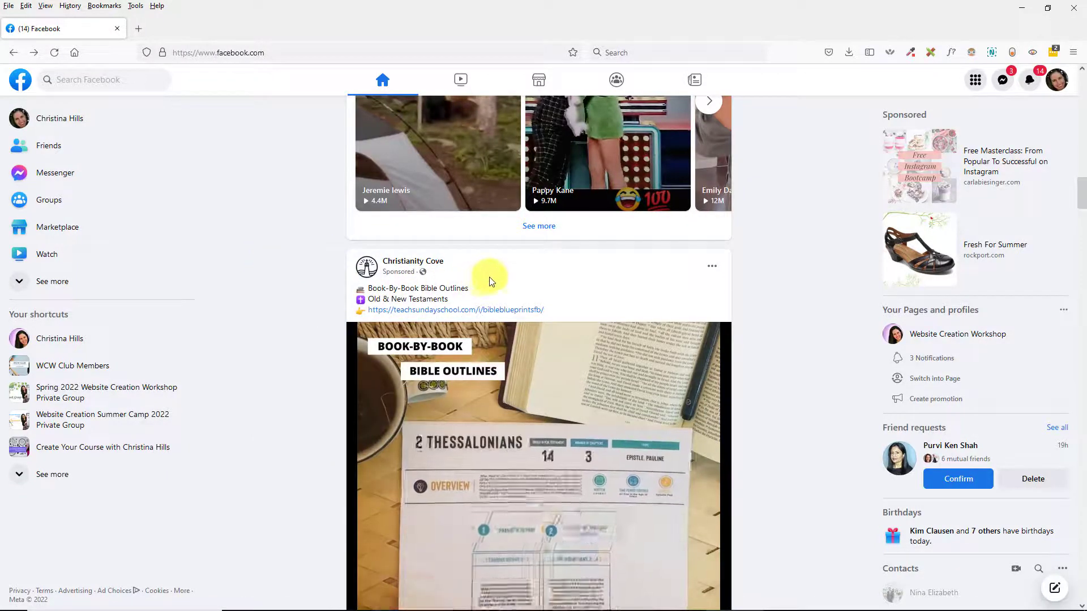
scroll(639, 312, "down", 2)
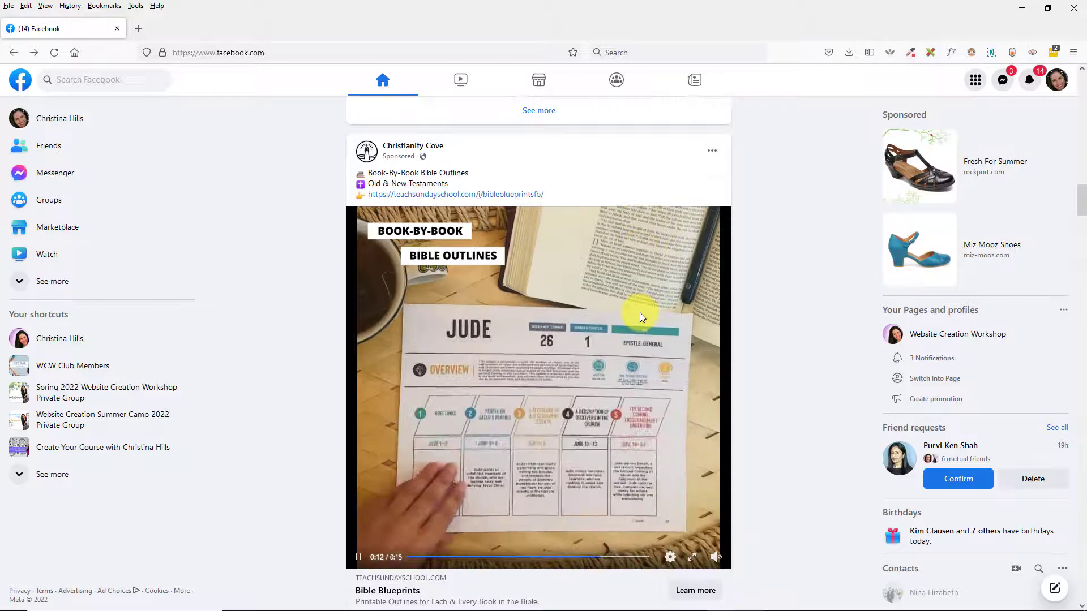
scroll(639, 312, "up", 2)
scroll(640, 313, "up", 5)
scroll(640, 312, "up", 3)
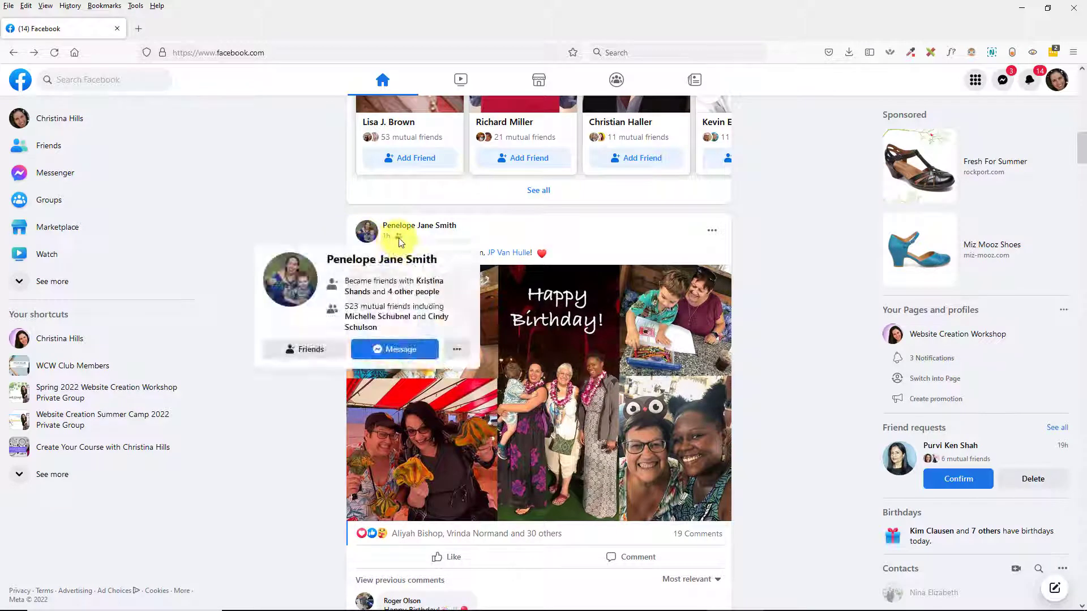
scroll(260, 280, "down", 3)
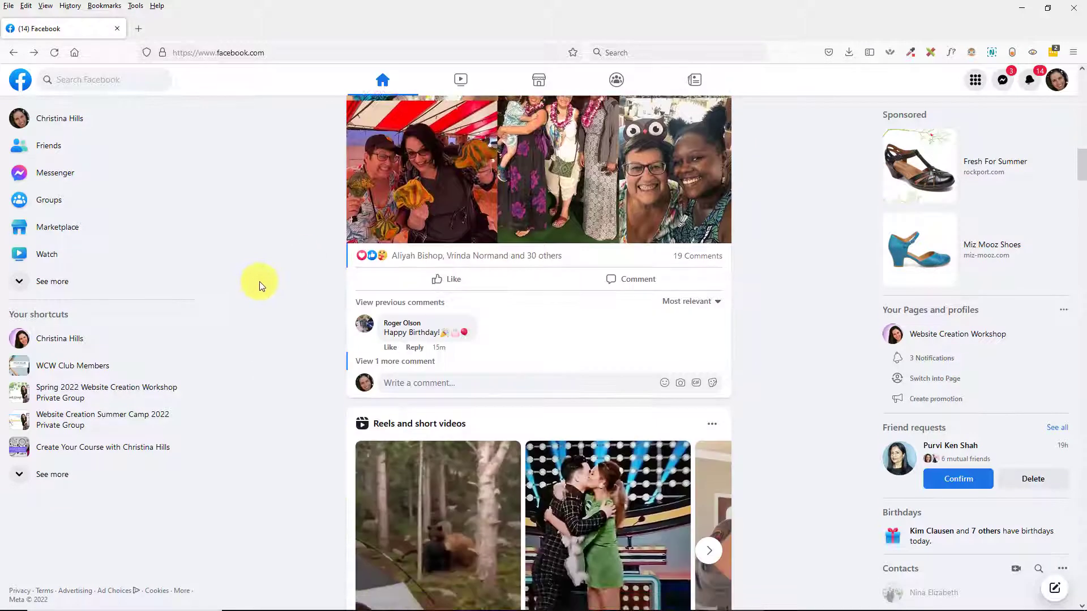
scroll(259, 281, "down", 2)
scroll(295, 286, "down", 3)
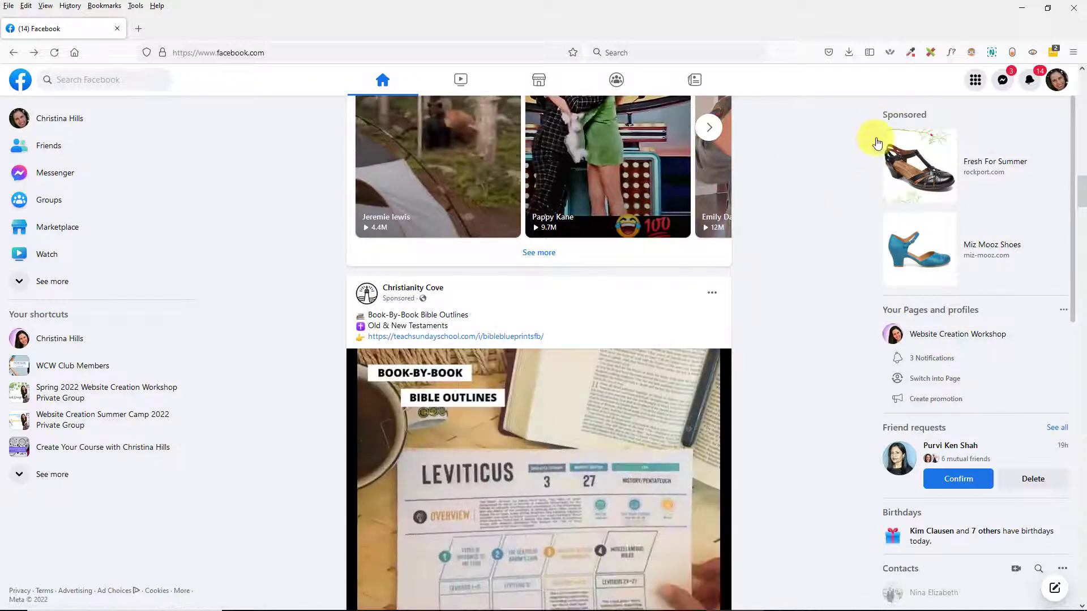
mouse_move(936, 249)
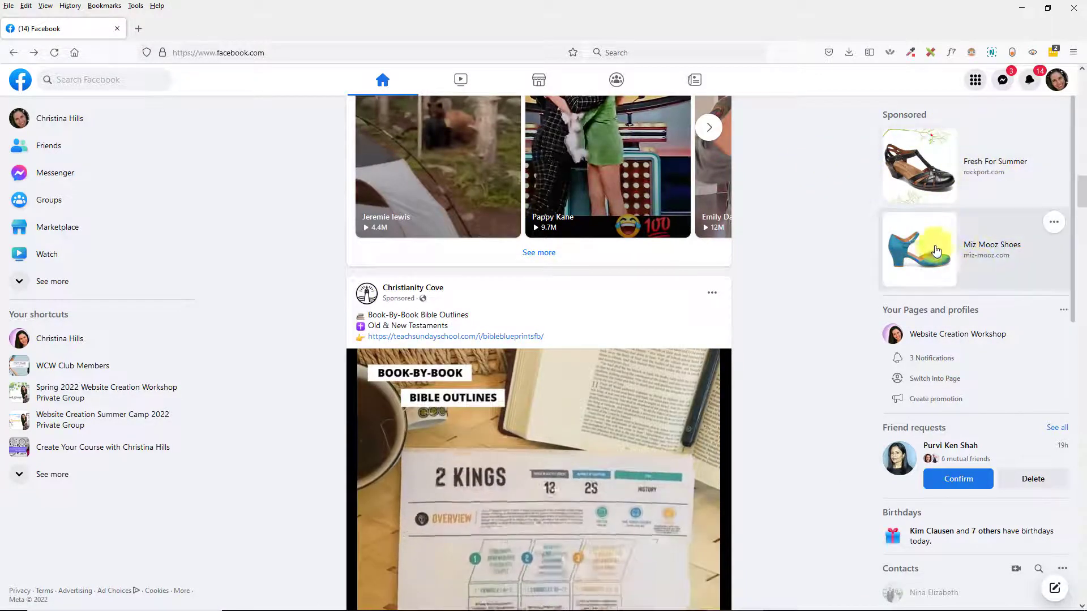
scroll(832, 368, "down", 1)
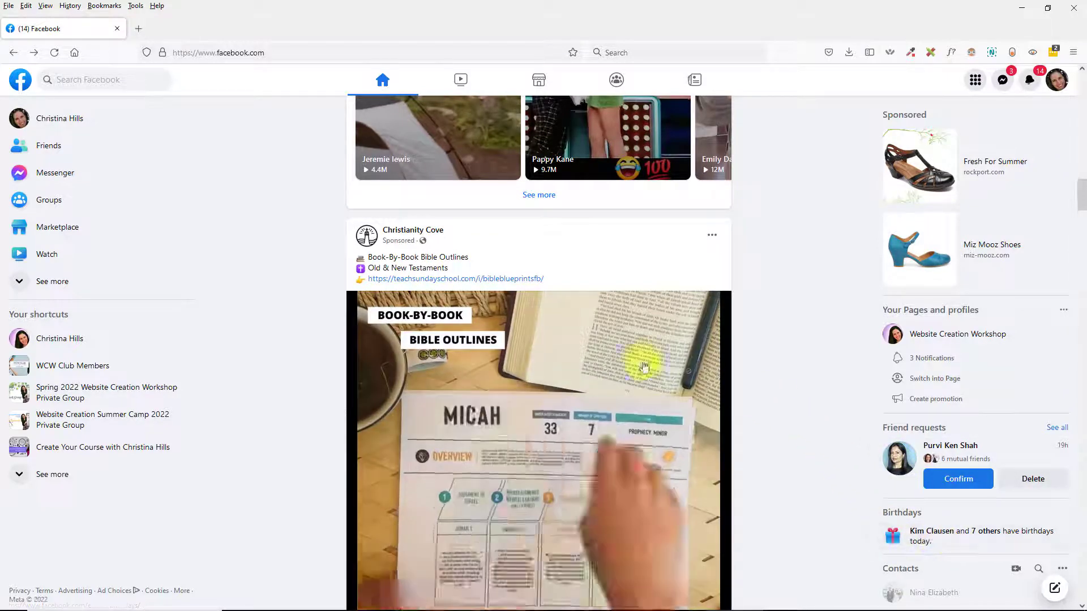
scroll(326, 316, "down", 5)
scroll(327, 316, "down", 3)
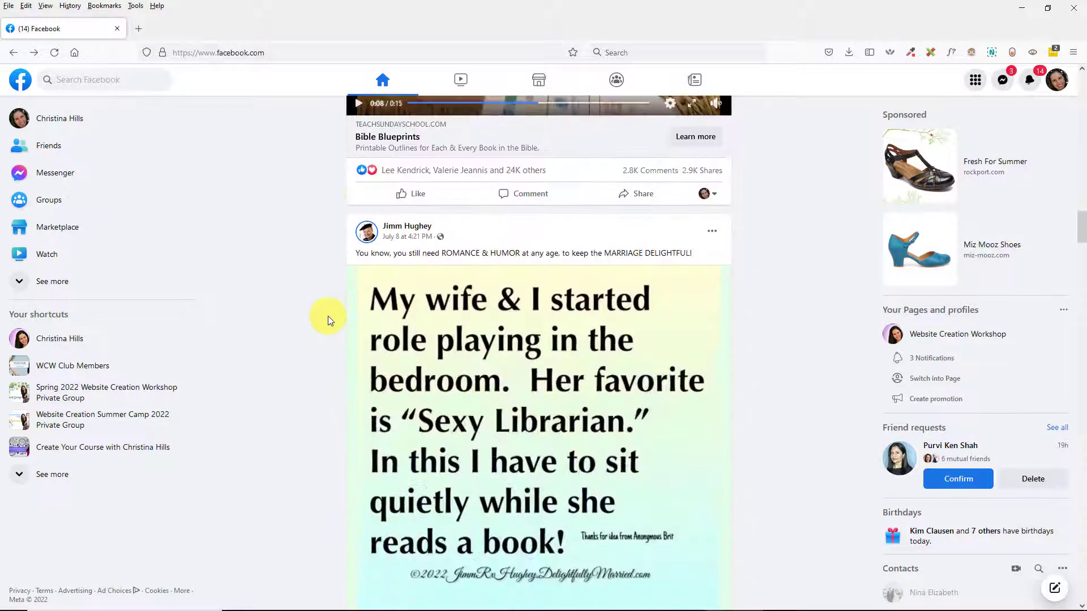
scroll(316, 260, "down", 3)
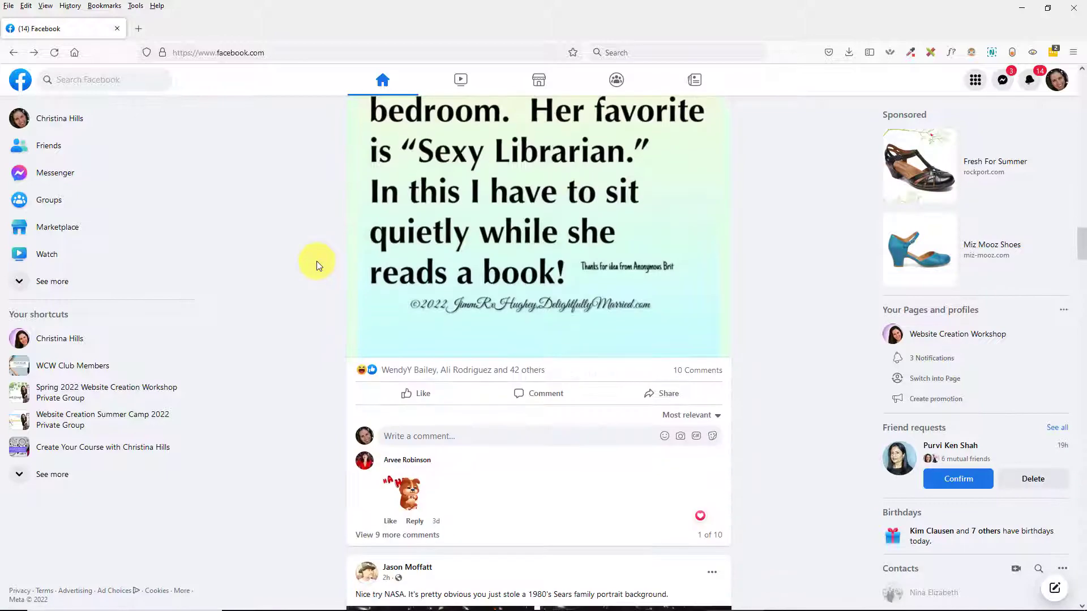
scroll(316, 260, "down", 3)
scroll(317, 261, "down", 2)
scroll(316, 261, "down", 2)
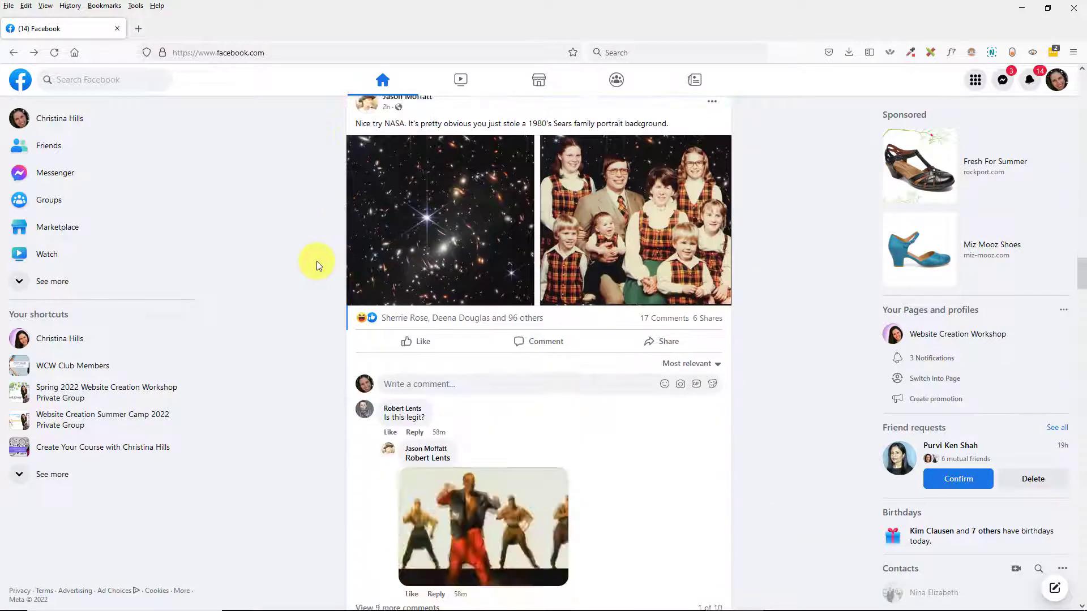
scroll(317, 261, "down", 2)
scroll(317, 261, "down", 2)
scroll(317, 261, "down", 3)
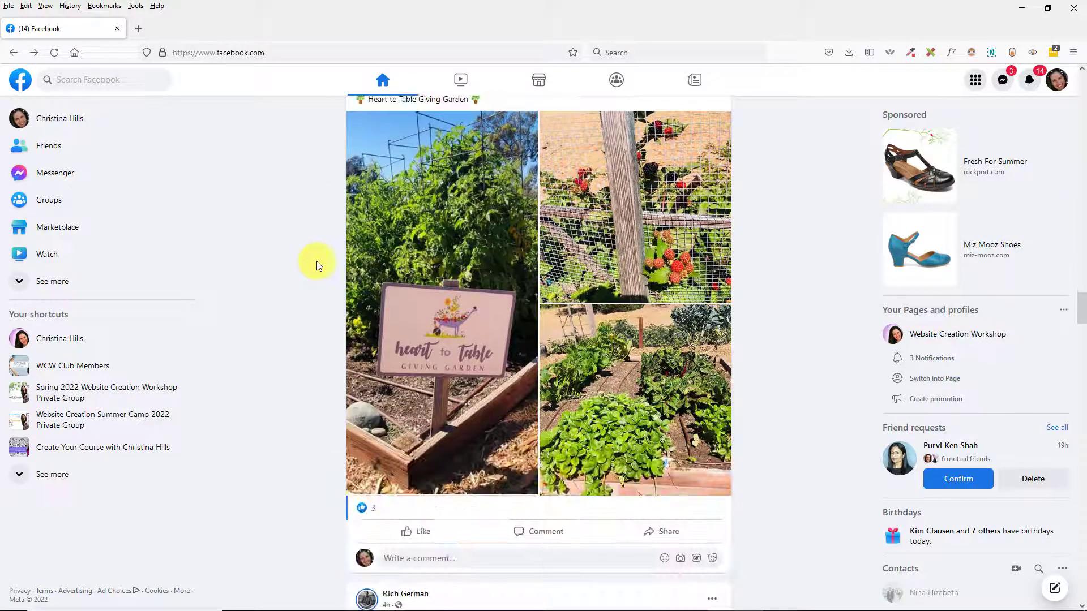
scroll(316, 261, "down", 3)
scroll(317, 261, "down", 3)
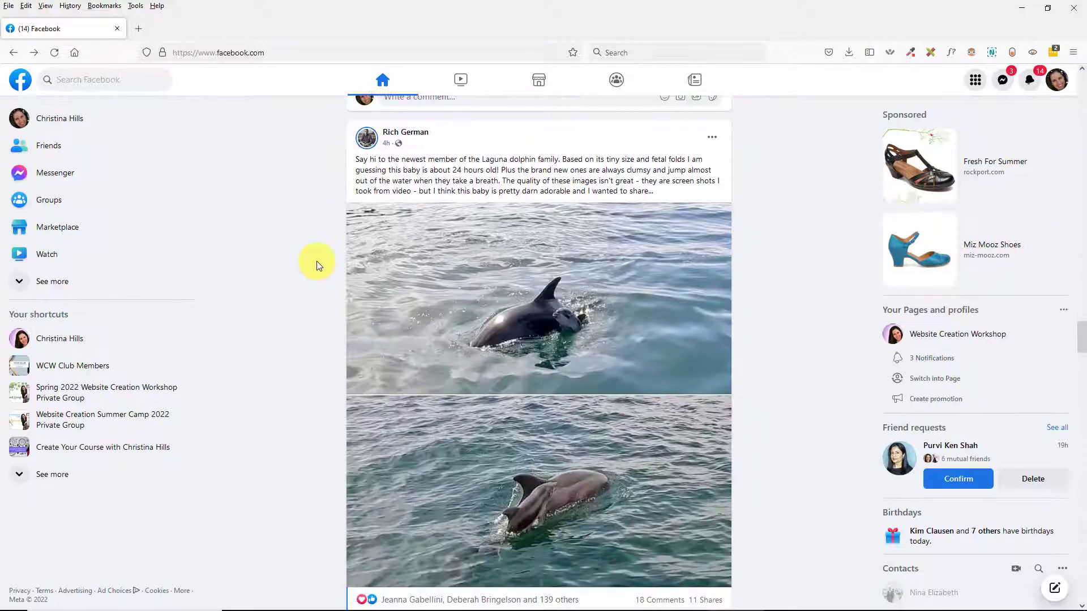
Open the dolphin post's options menu and dismiss it without choosing anything
left_click(712, 139)
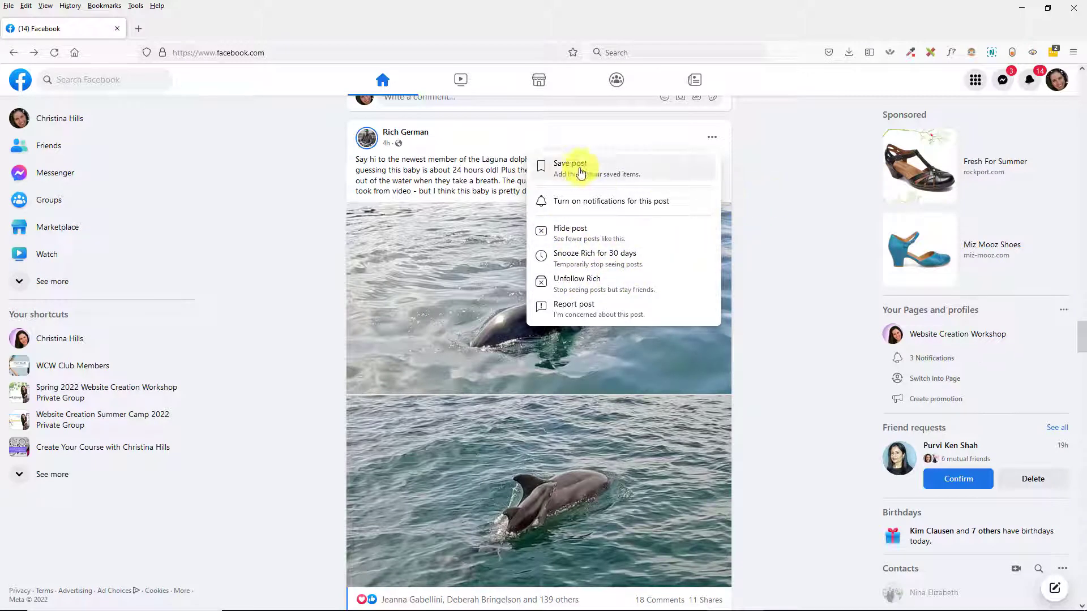
left_click(768, 193)
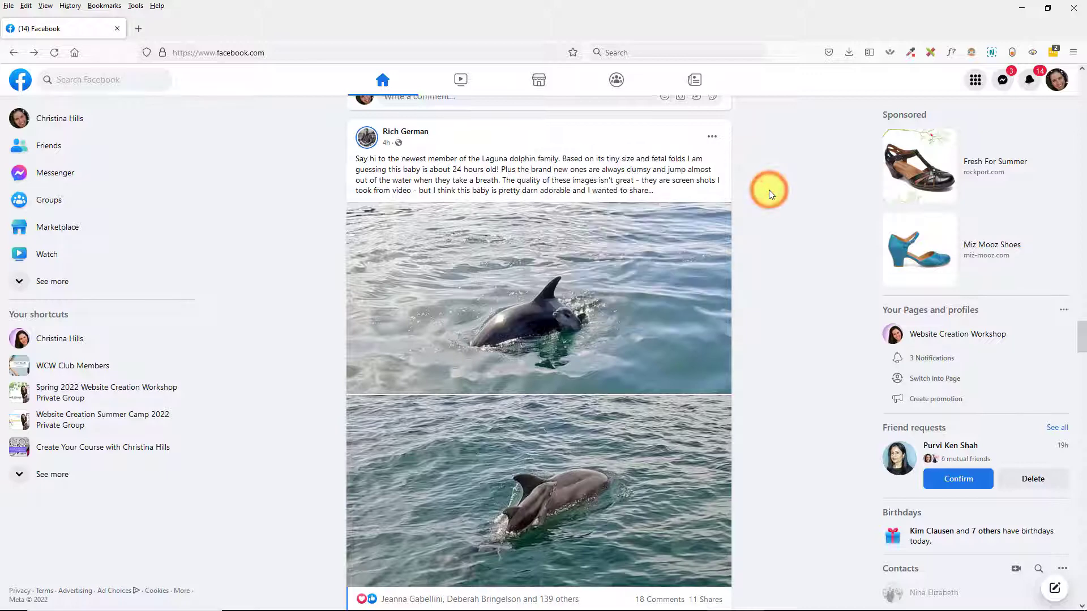
scroll(768, 189, "down", 3)
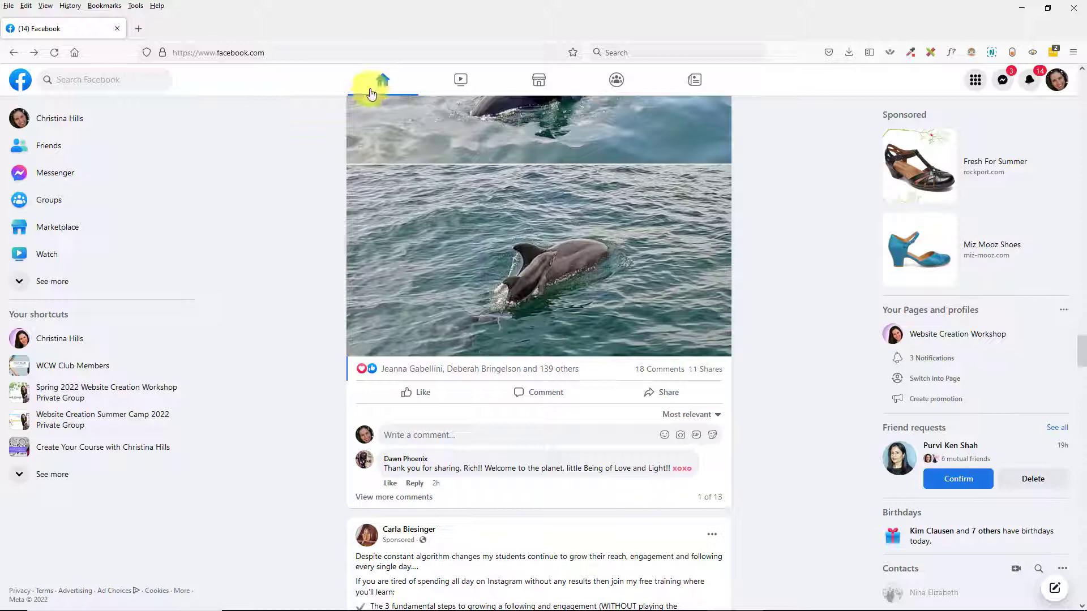
scroll(304, 374, "down", 4)
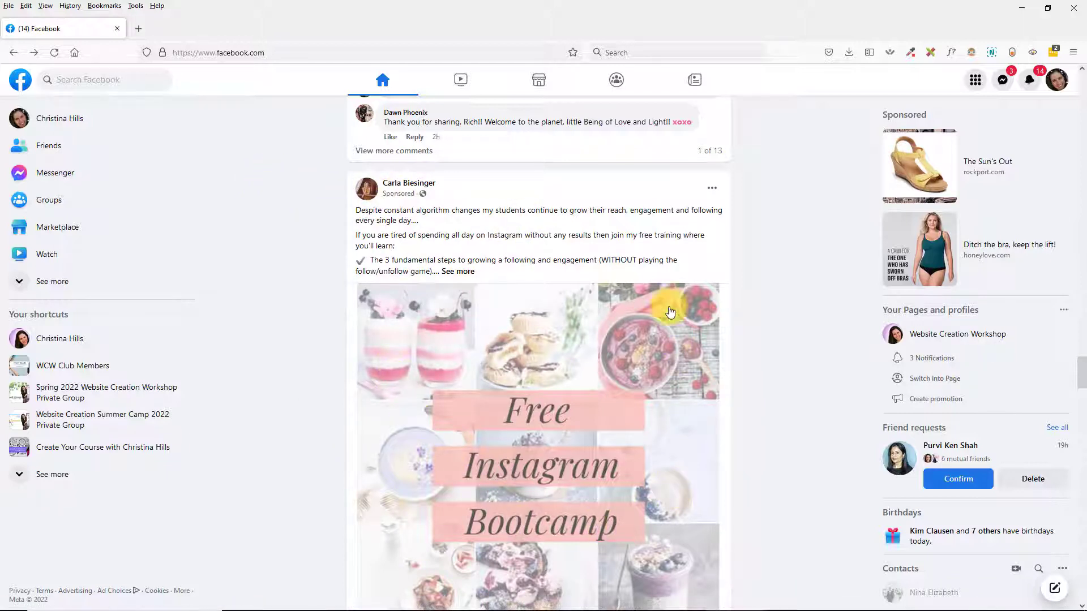
scroll(747, 377, "down", 3)
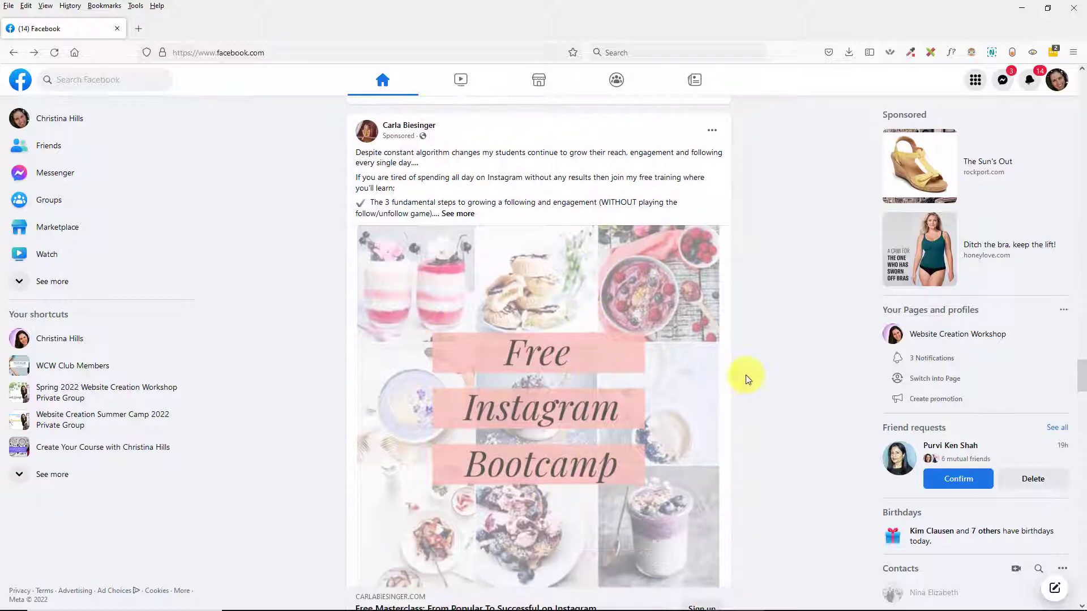
scroll(638, 367, "down", 2)
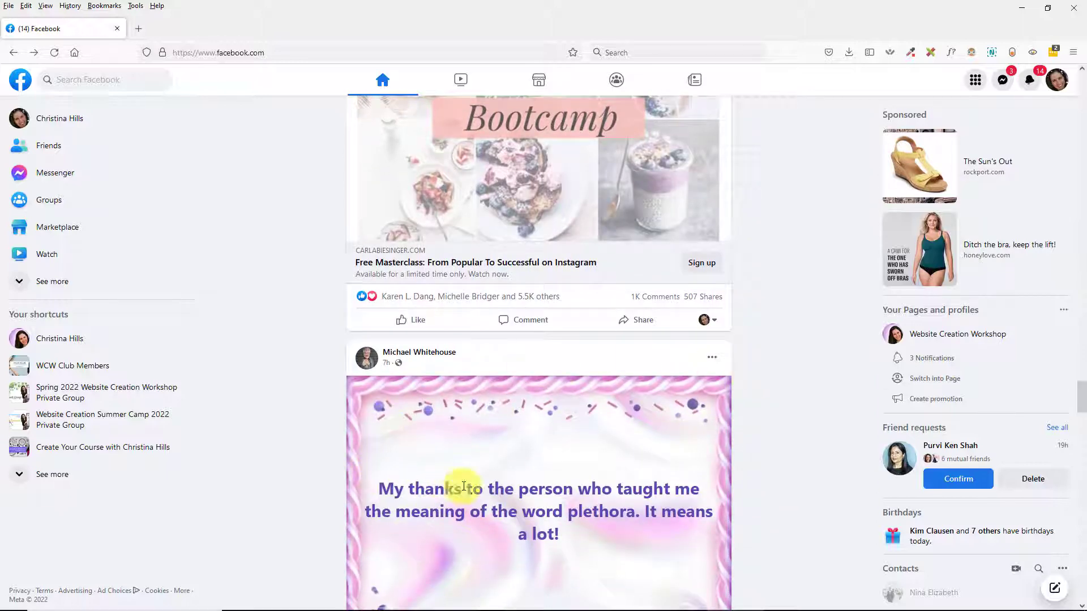
scroll(484, 474, "down", 2)
scroll(483, 473, "down", 3)
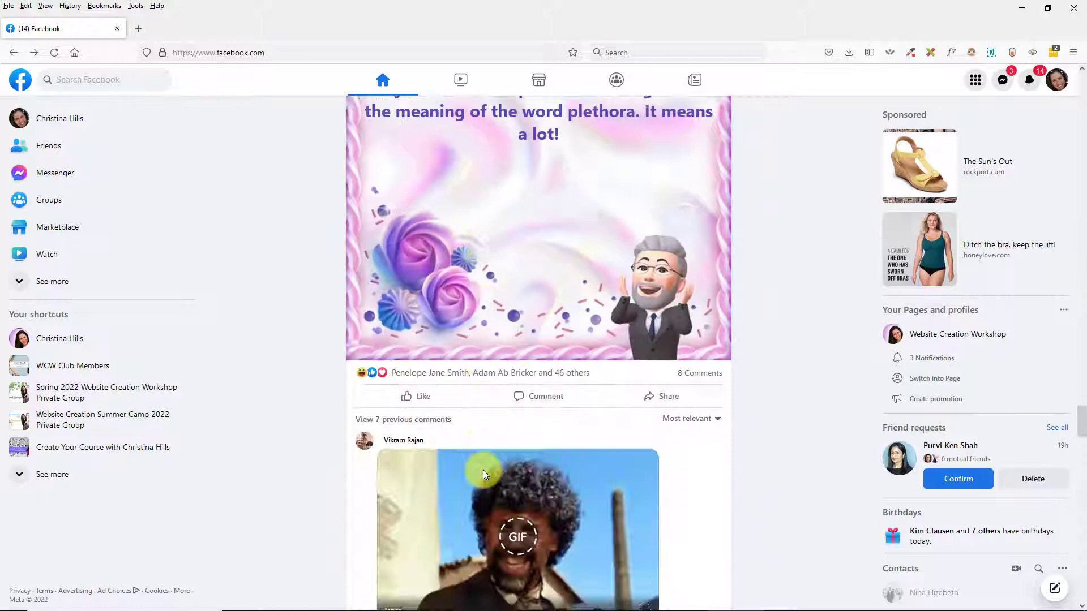
scroll(483, 469, "down", 2)
scroll(483, 470, "down", 2)
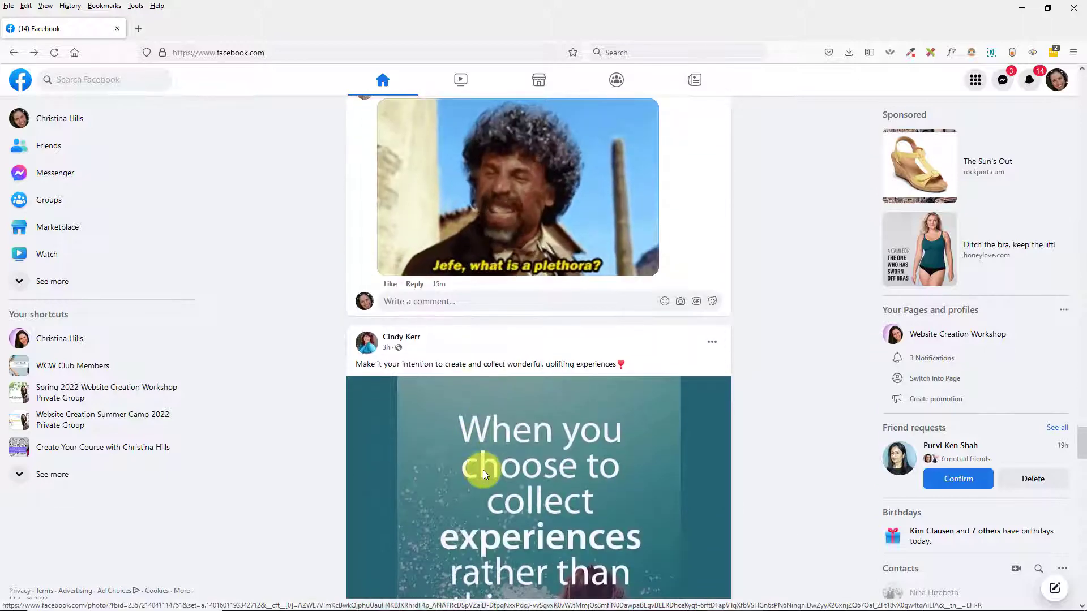
scroll(483, 469, "down", 1)
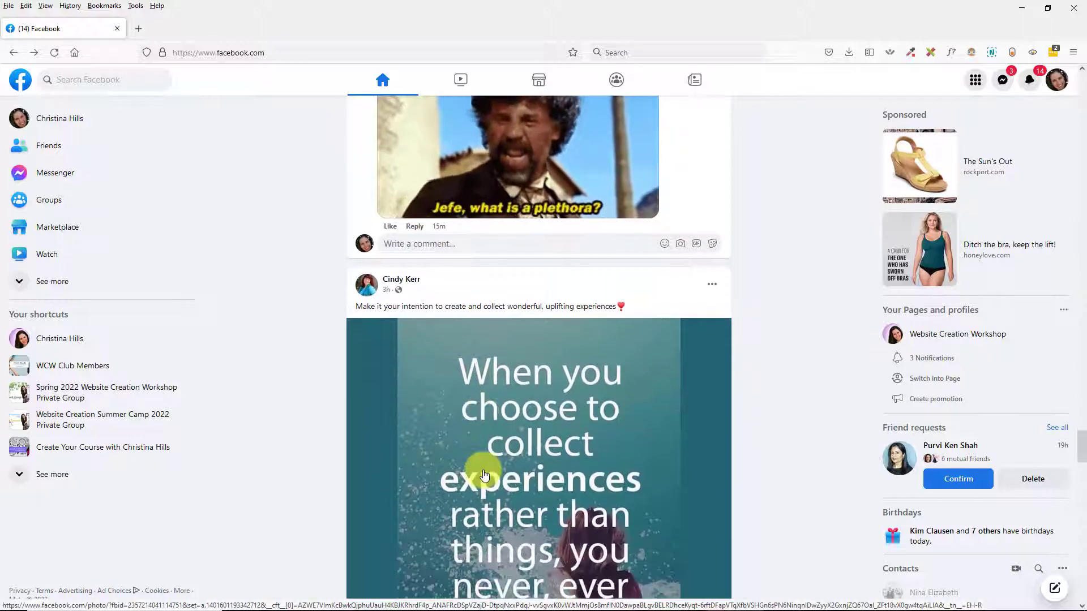
left_click(712, 285)
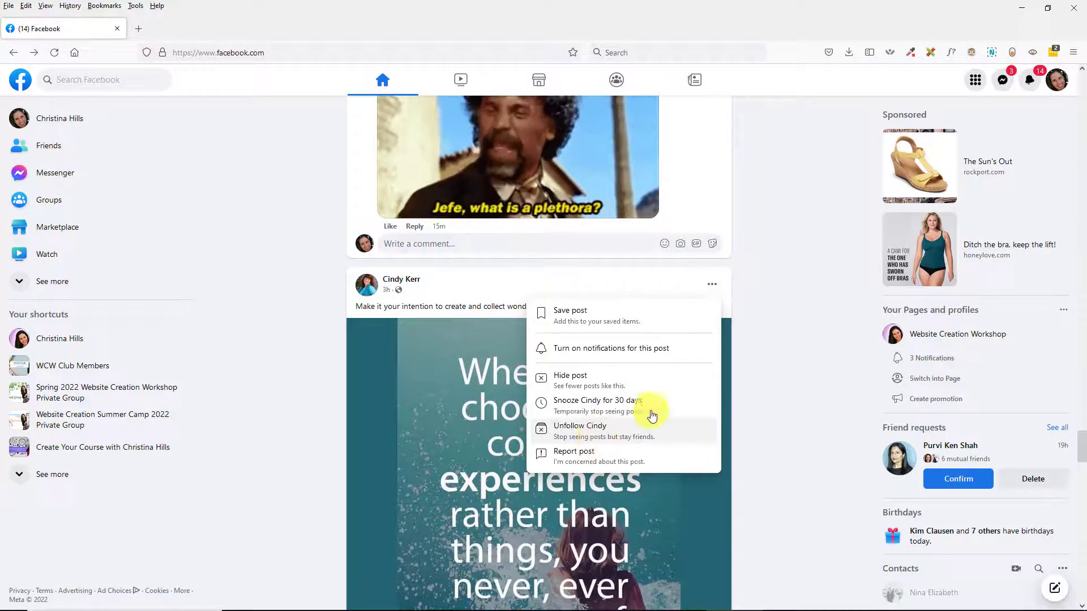
left_click(828, 300)
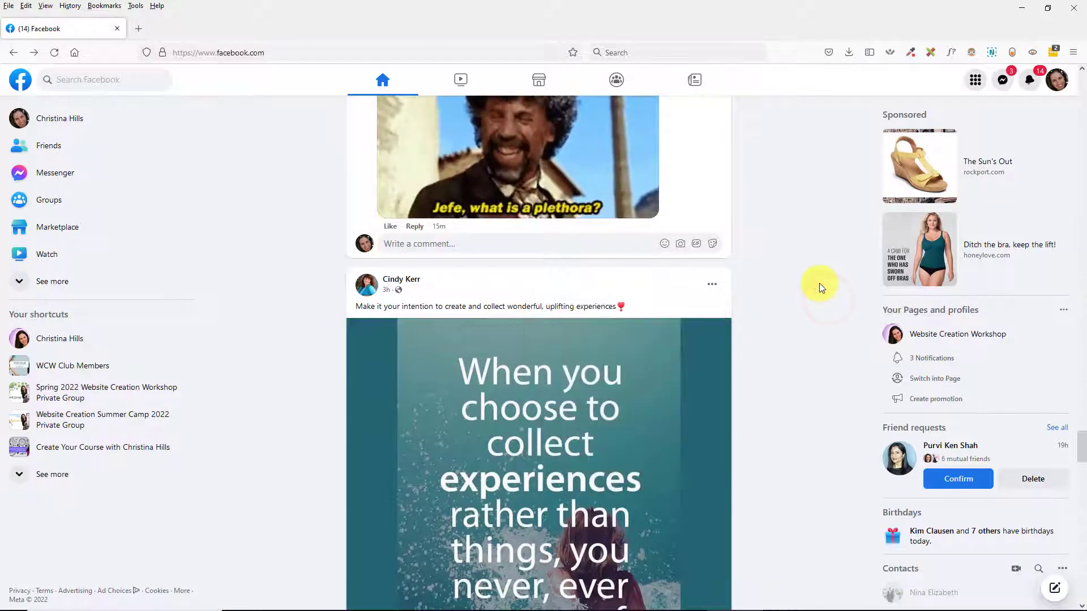
scroll(807, 284, "down", 2)
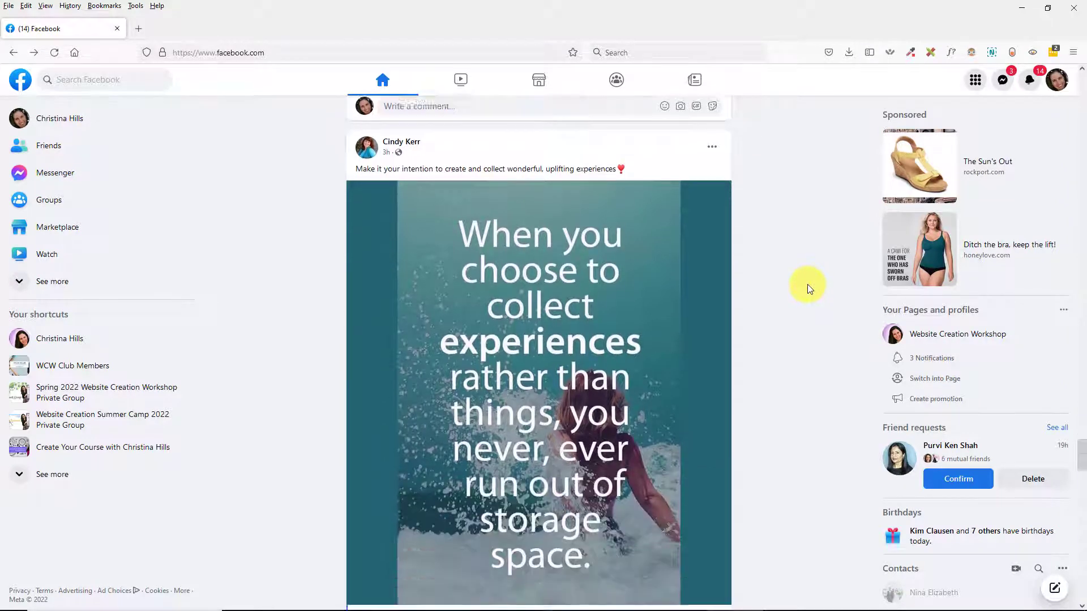
scroll(807, 284, "down", 2)
scroll(808, 285, "down", 2)
scroll(807, 285, "down", 2)
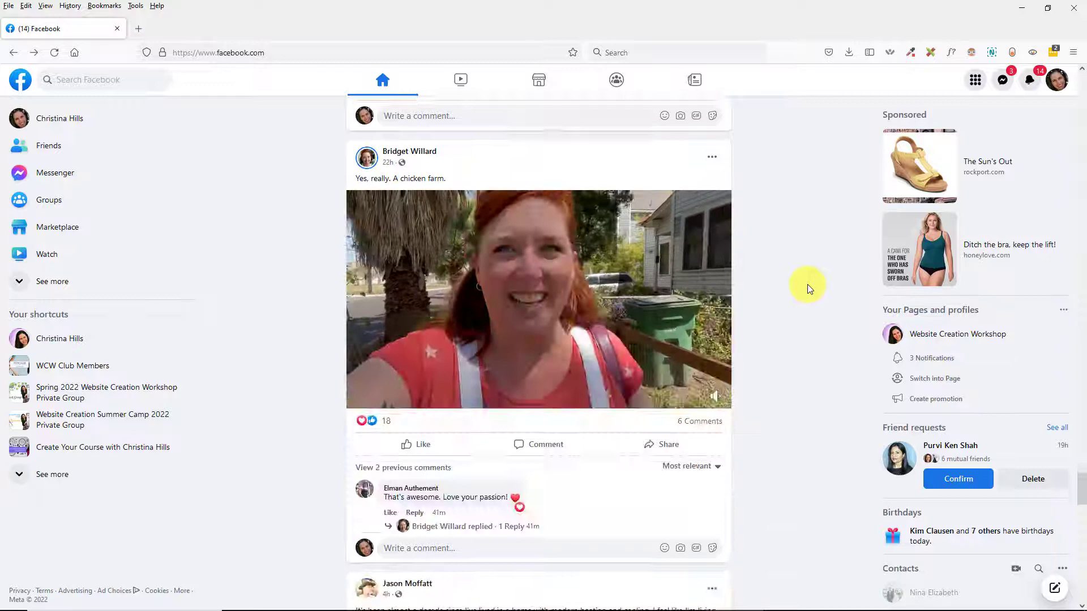
scroll(808, 285, "down", 1)
scroll(807, 284, "down", 2)
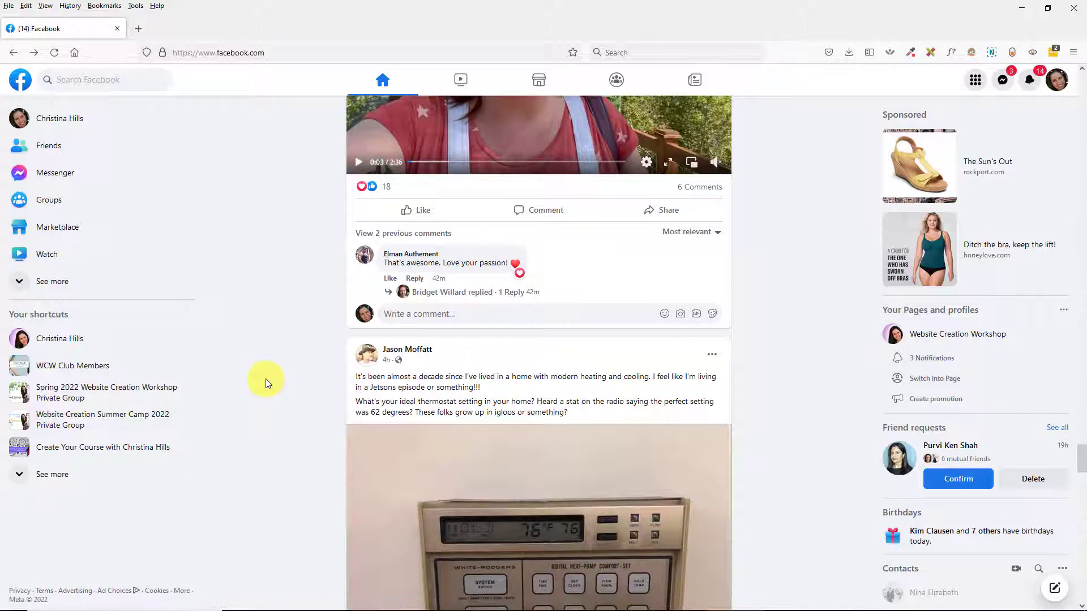
left_click(710, 361)
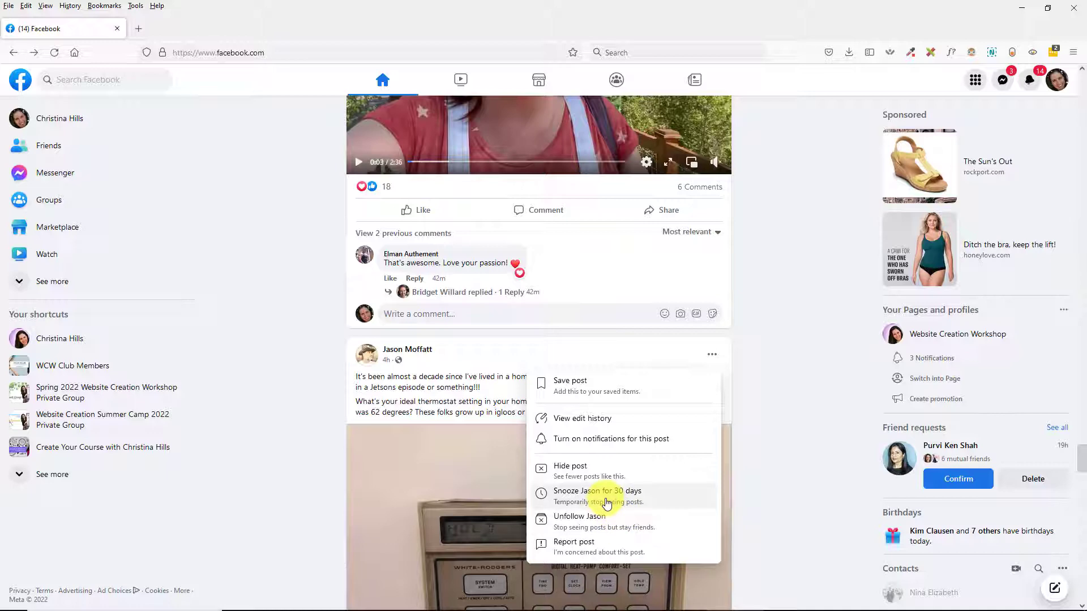
left_click(773, 438)
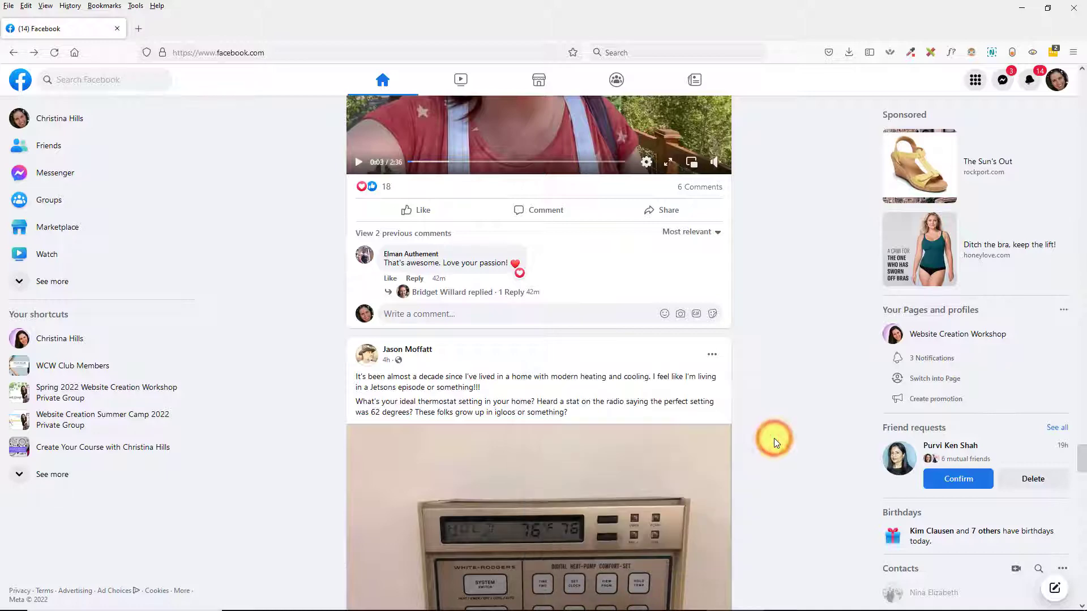
scroll(775, 438, "down", 3)
scroll(774, 438, "up", 4)
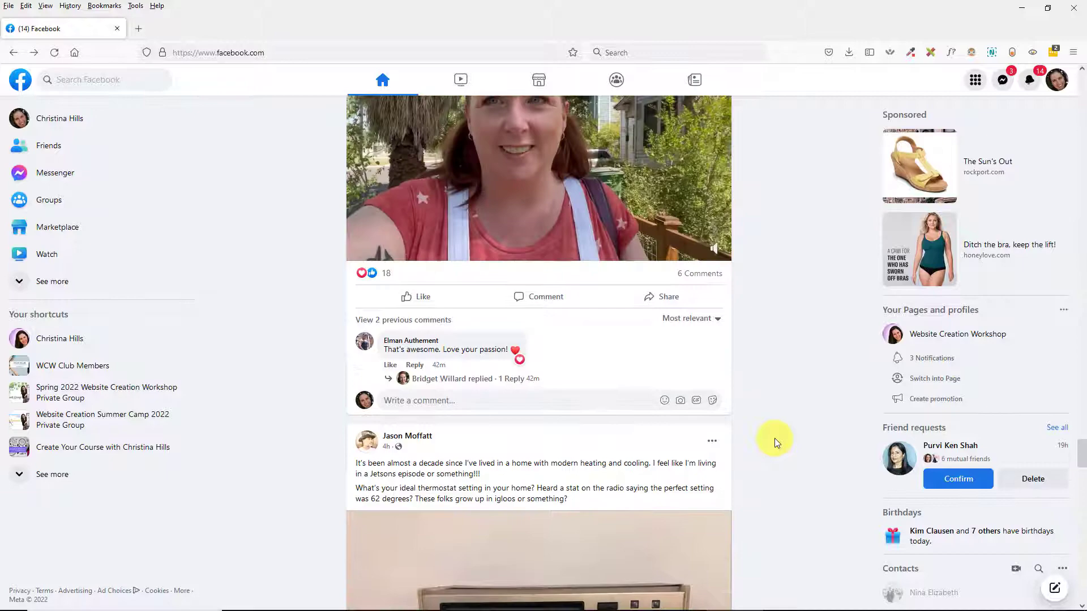
scroll(774, 438, "up", 6)
scroll(774, 438, "up", 6)
scroll(774, 438, "up", 6)
scroll(775, 439, "up", 5)
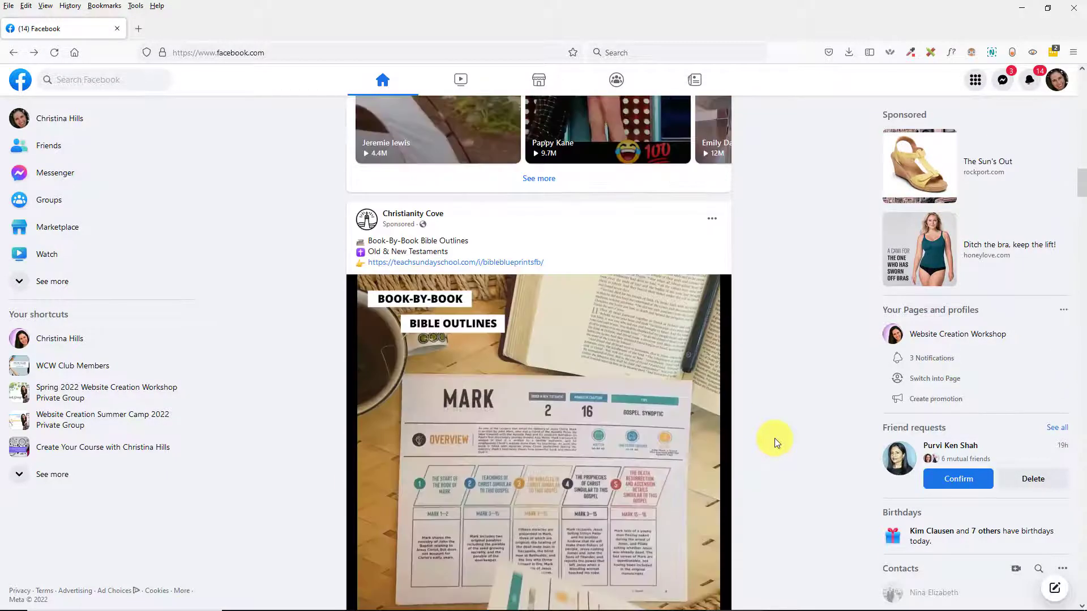
scroll(774, 438, "up", 5)
scroll(775, 438, "up", 5)
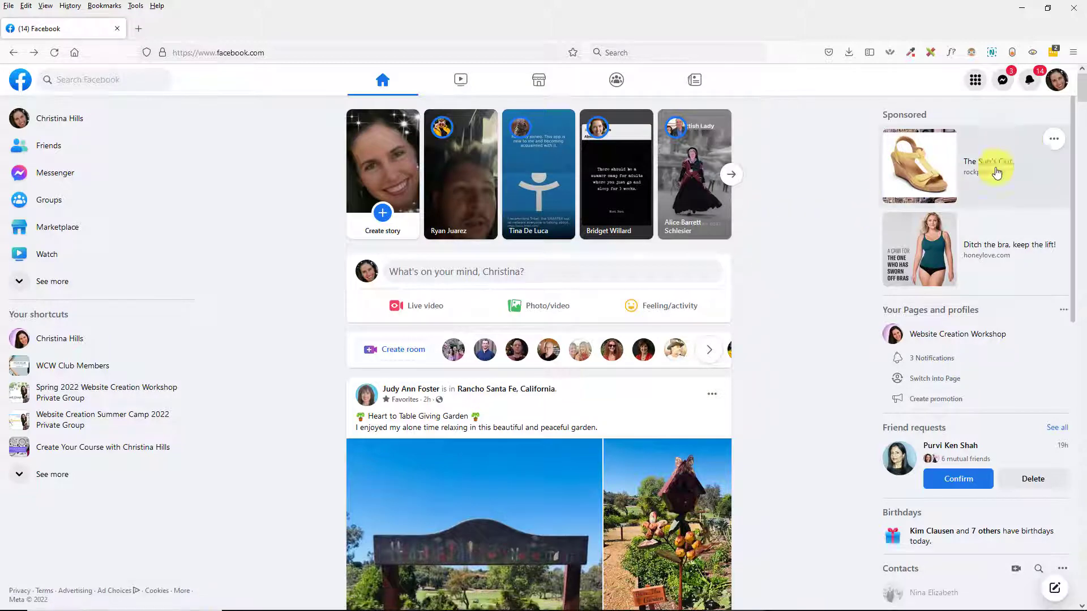
left_click(1059, 86)
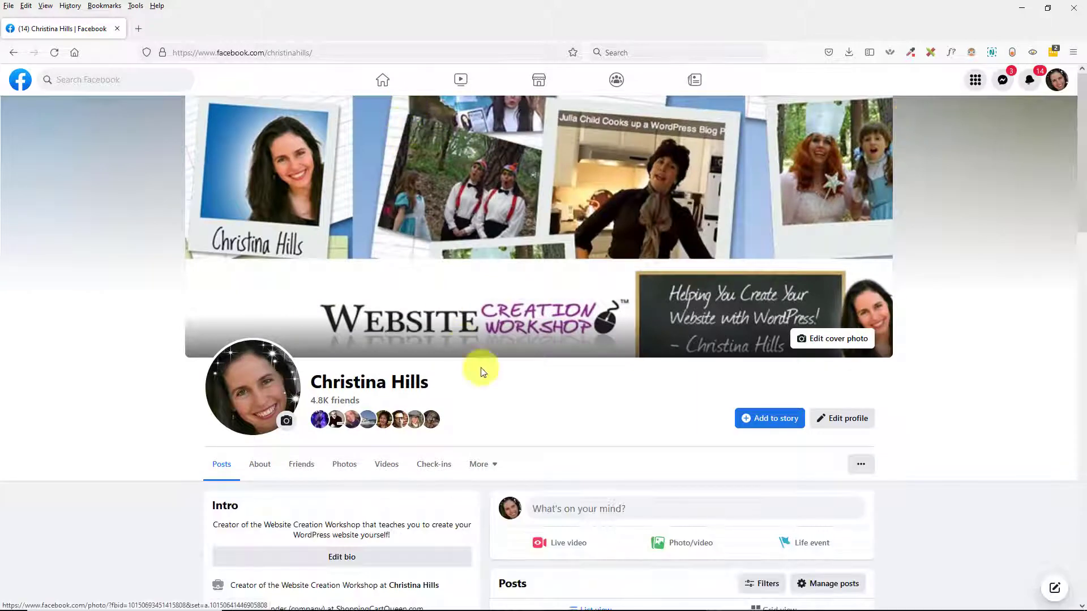
scroll(574, 344, "down", 3)
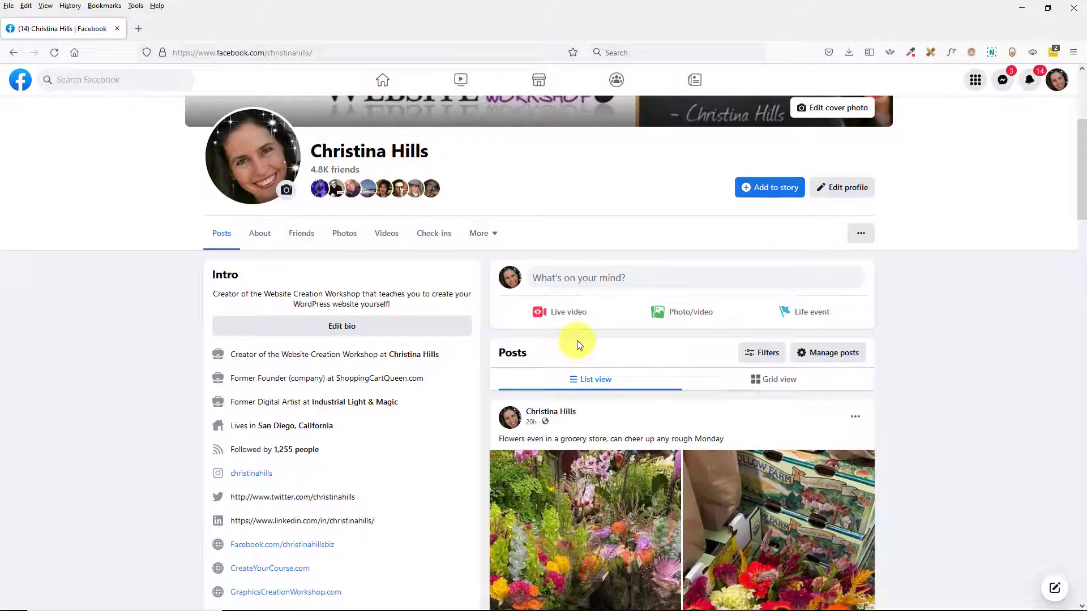
scroll(577, 344, "down", 2)
scroll(611, 448, "down", 3)
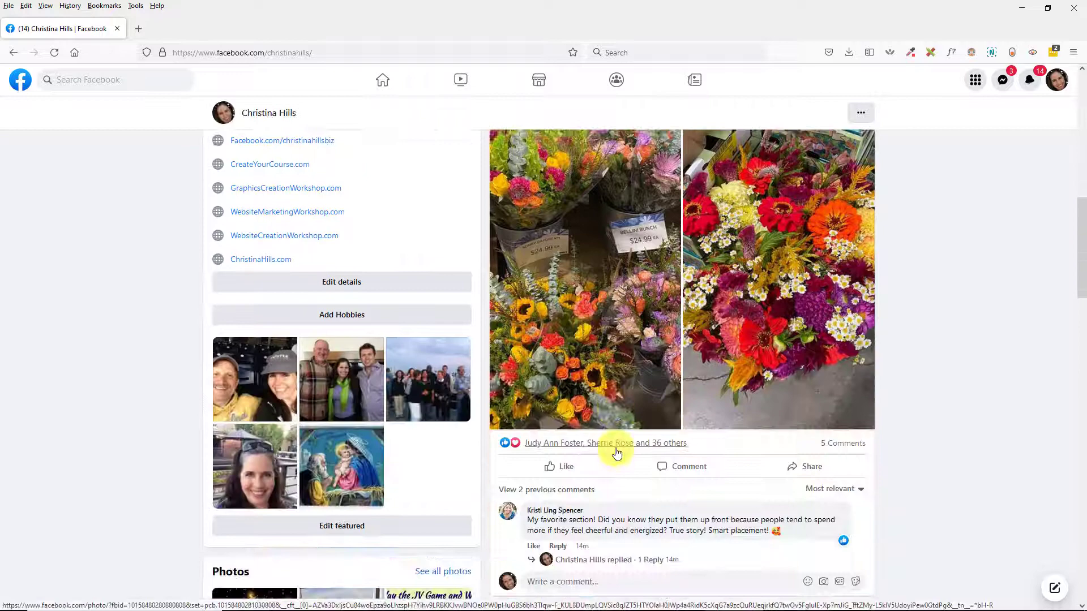
scroll(669, 330, "down", 3)
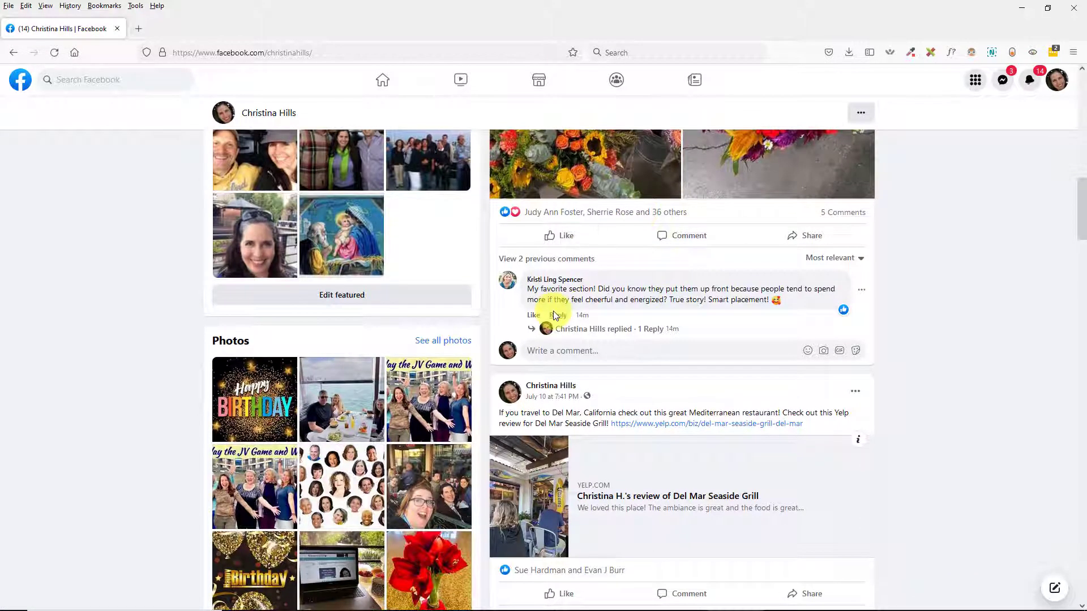
scroll(553, 310, "down", 1)
scroll(552, 316, "down", 2)
scroll(606, 224, "down", 1)
scroll(602, 308, "down", 2)
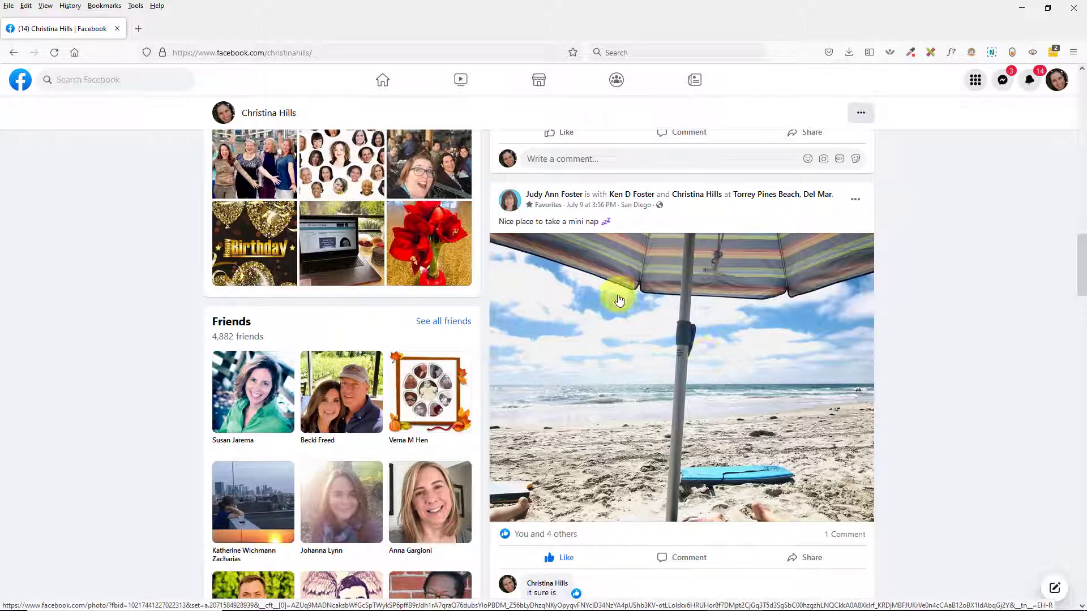
scroll(645, 363, "down", 3)
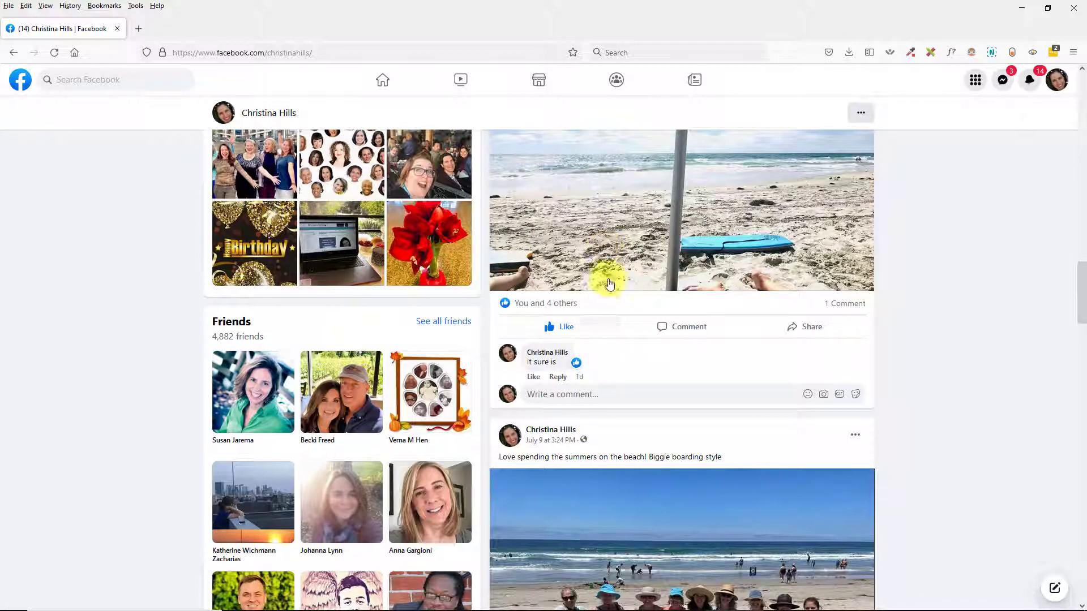
scroll(612, 289, "down", 3)
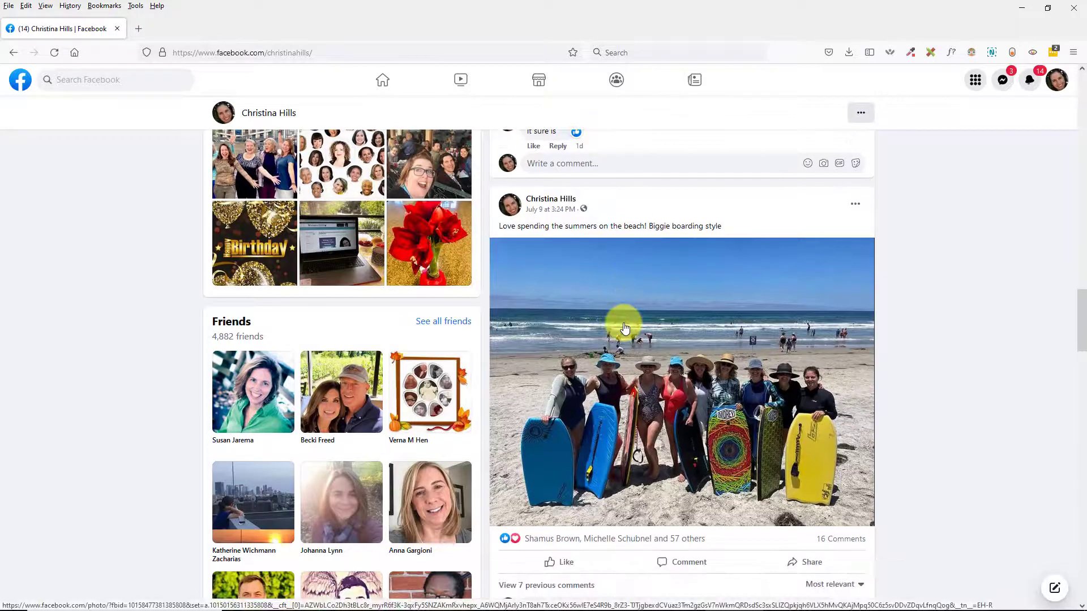
scroll(624, 328, "up", 3)
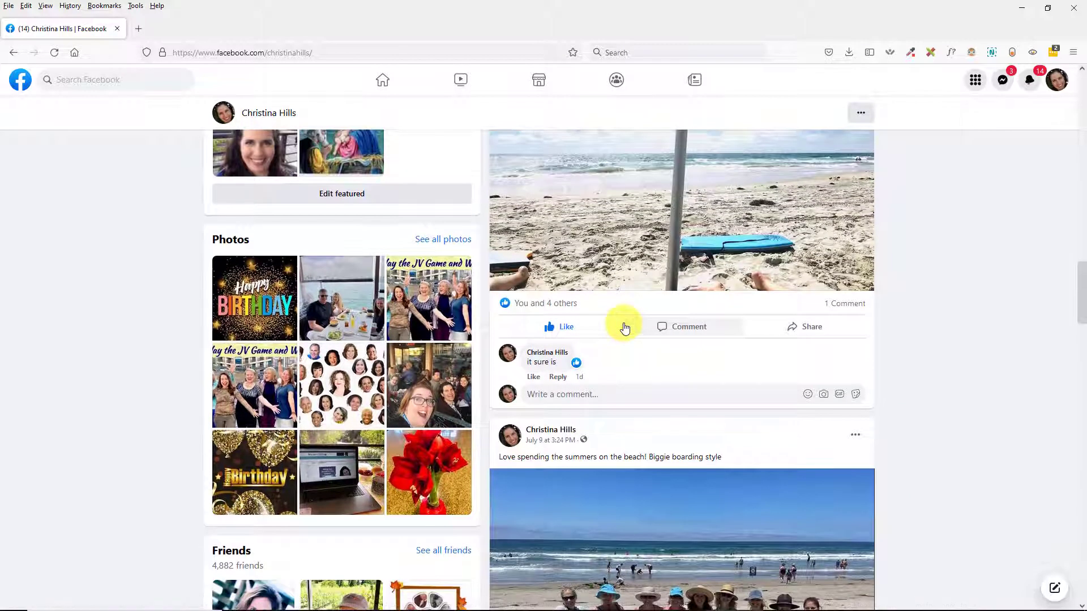
scroll(624, 328, "down", 4)
scroll(624, 328, "down", 4)
scroll(624, 327, "down", 3)
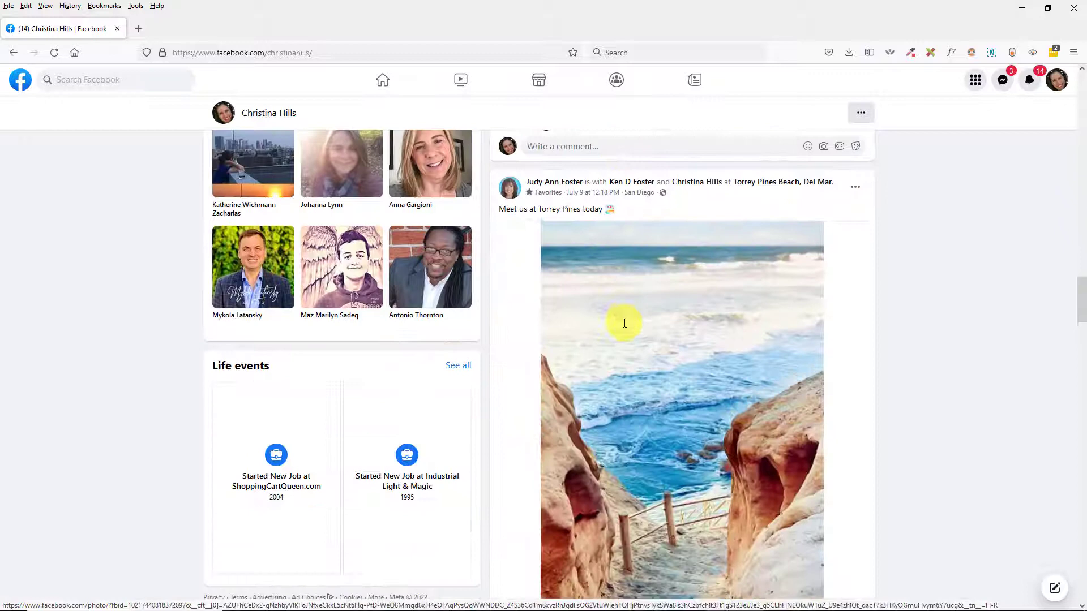
scroll(624, 328, "down", 2)
scroll(624, 328, "down", 2)
scroll(626, 315, "down", 2)
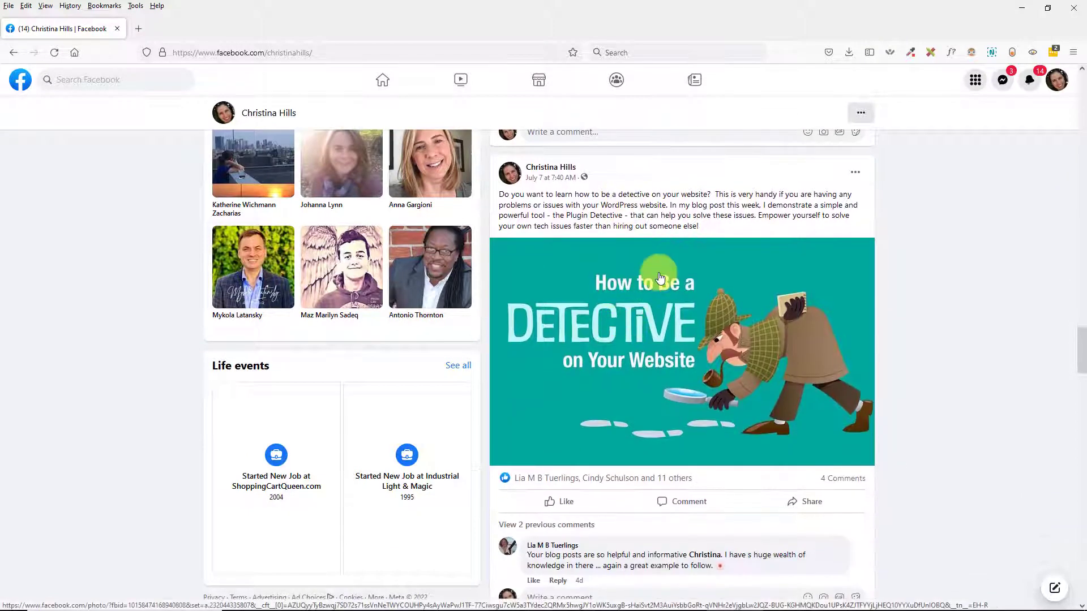
scroll(680, 335, "down", 1)
scroll(680, 335, "down", 2)
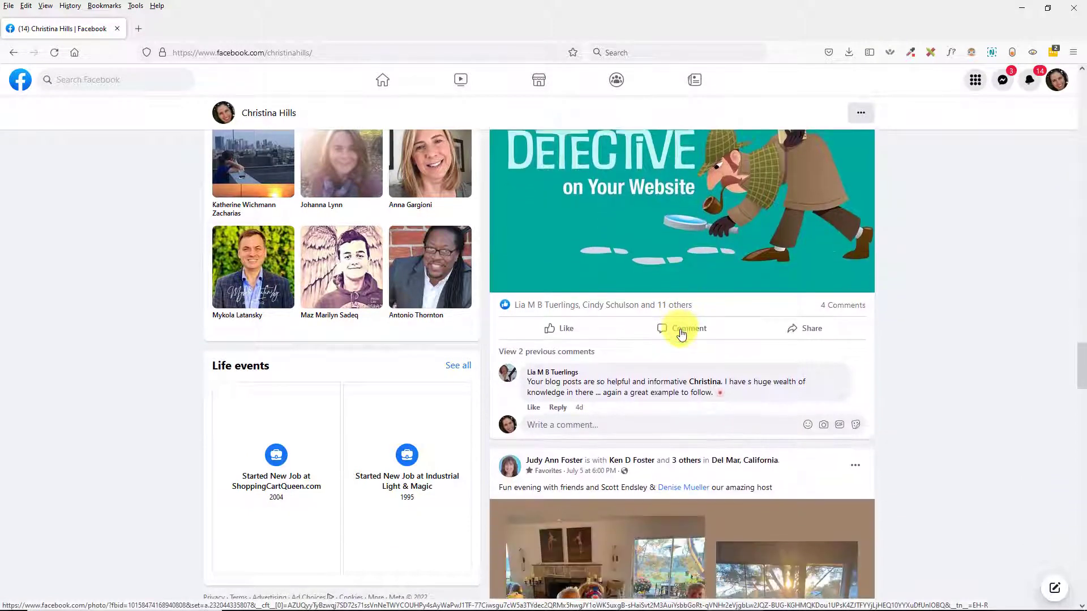
scroll(680, 335, "down", 2)
scroll(680, 334, "up", 5)
scroll(680, 335, "up", 5)
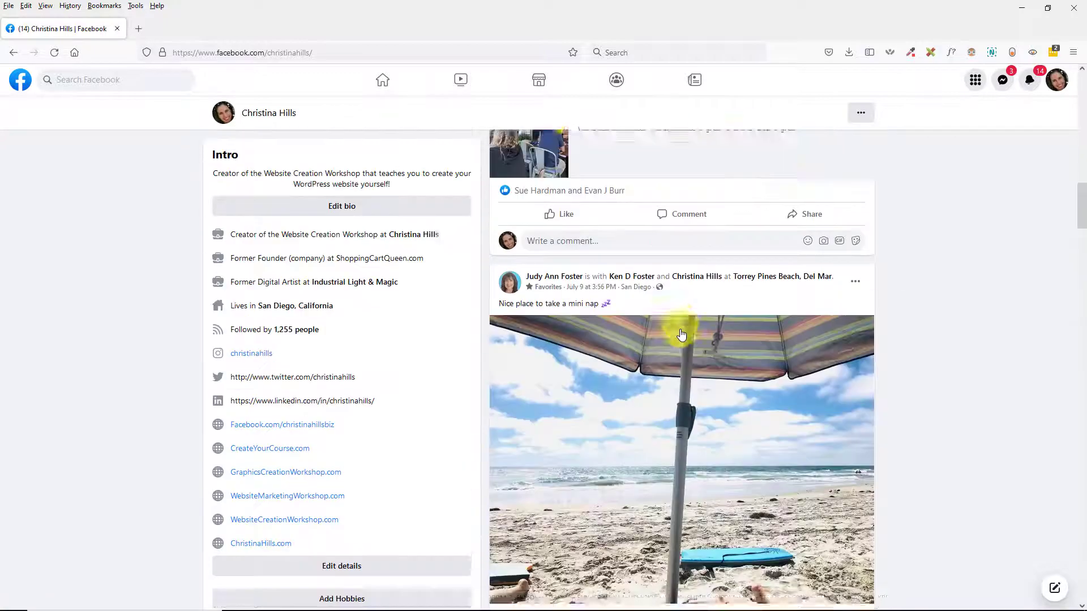
scroll(680, 335, "up", 5)
scroll(679, 335, "up", 4)
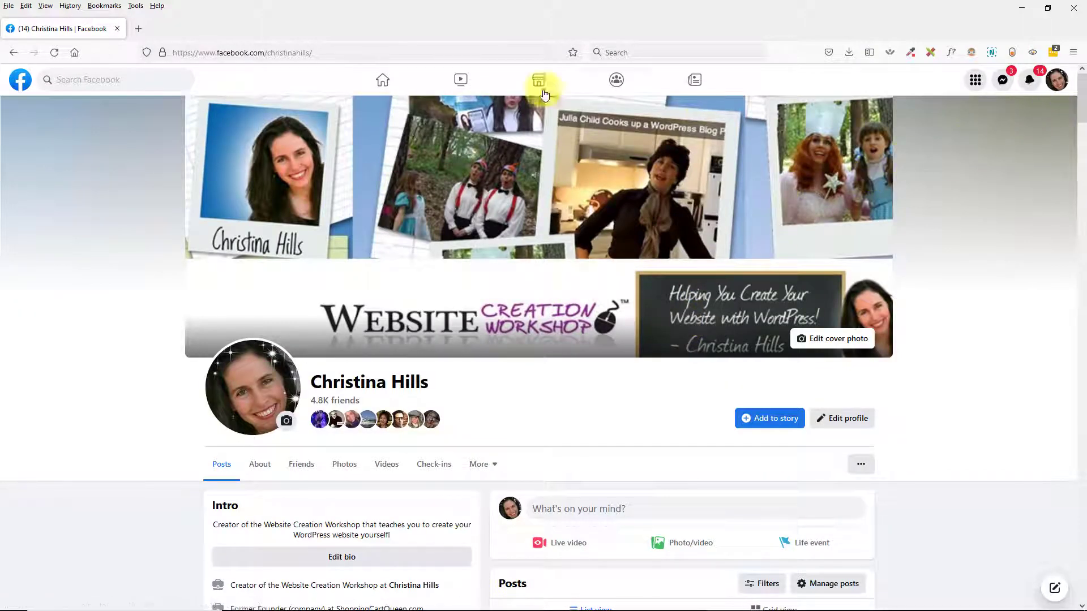
left_click(323, 53)
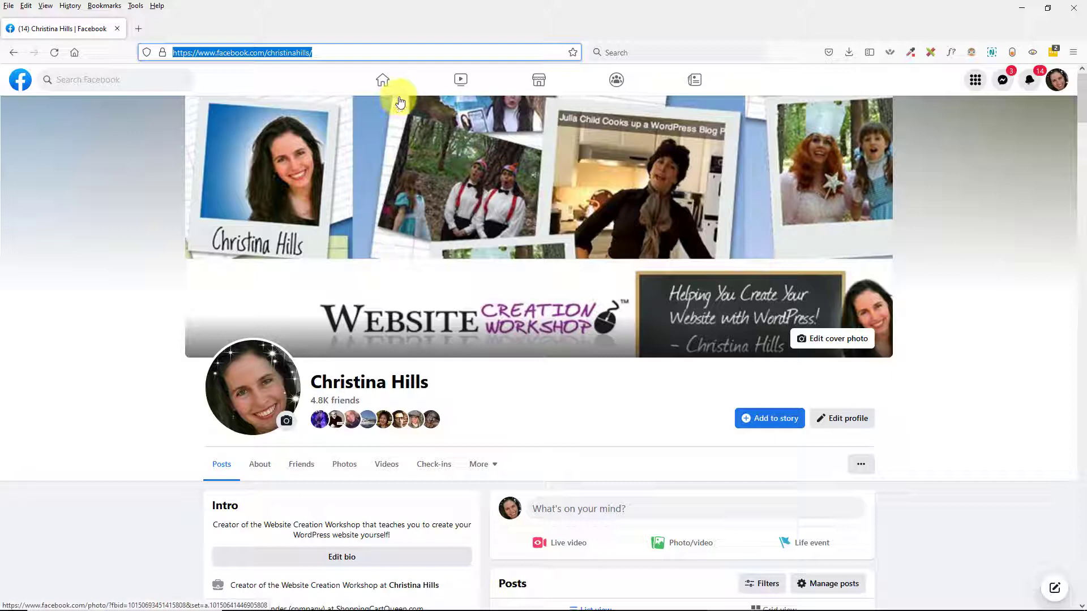
Go back to the home news feed with the top-bar Home icon
left_click(385, 87)
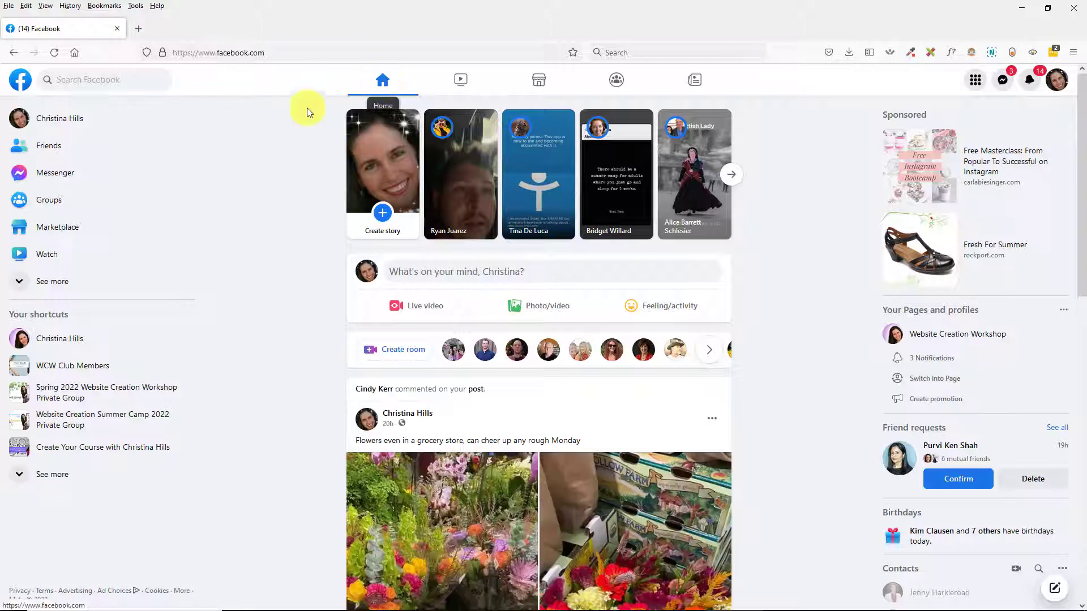
scroll(204, 257, "down", 2)
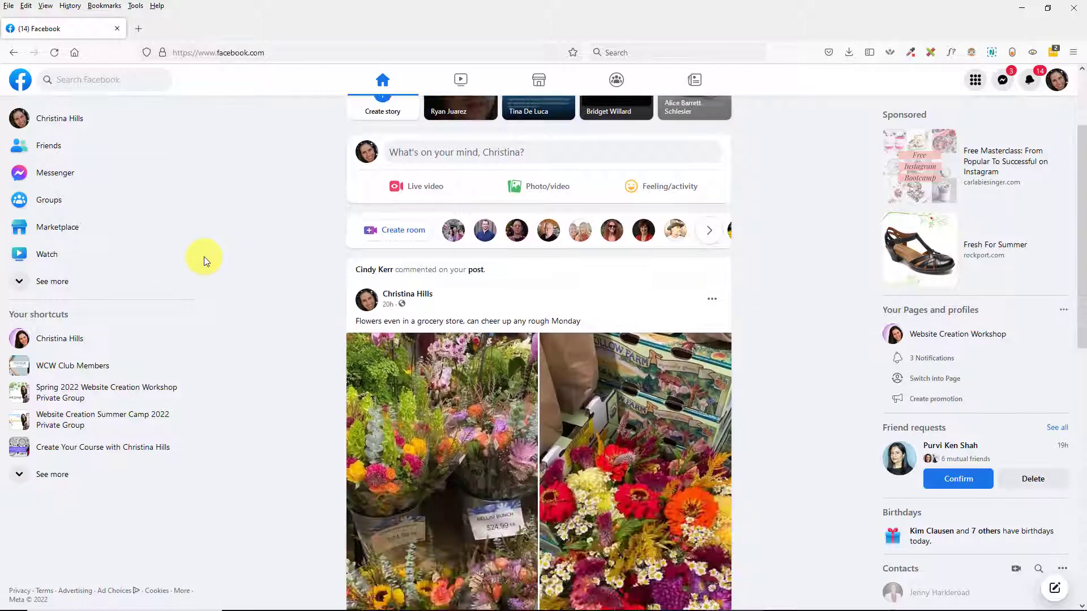
scroll(204, 258, "down", 2)
scroll(204, 256, "up", 1)
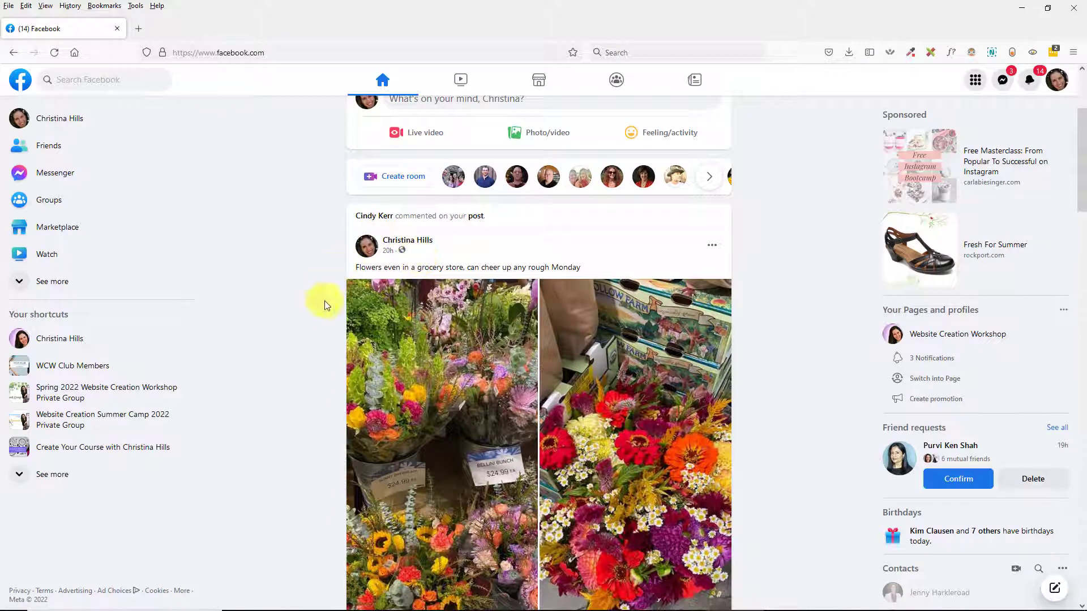
scroll(323, 305, "down", 2)
scroll(323, 310, "down", 1)
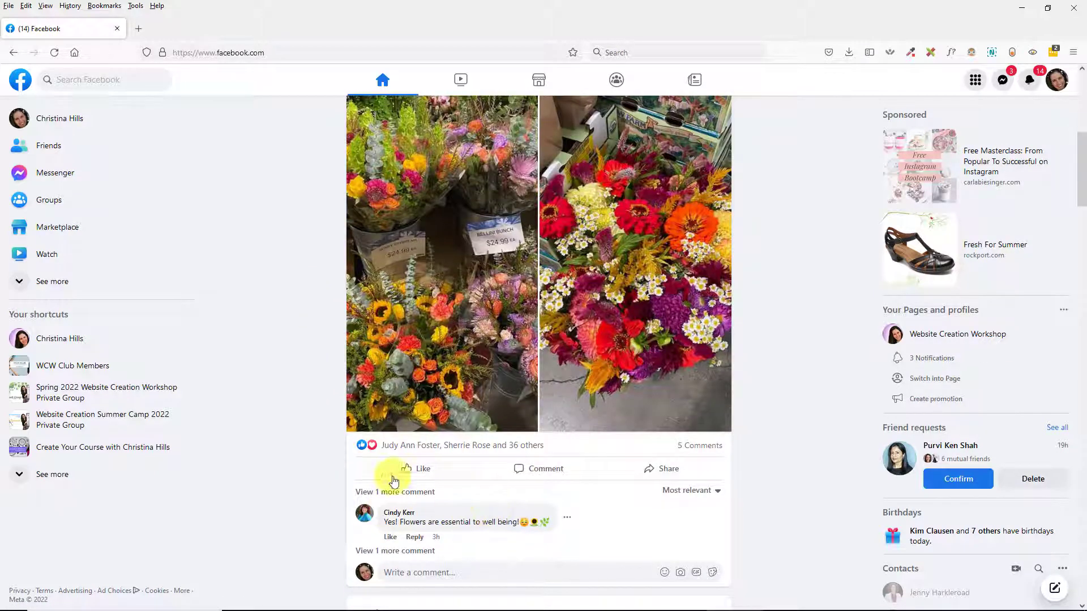
scroll(282, 276, "up", 3)
scroll(282, 278, "up", 1)
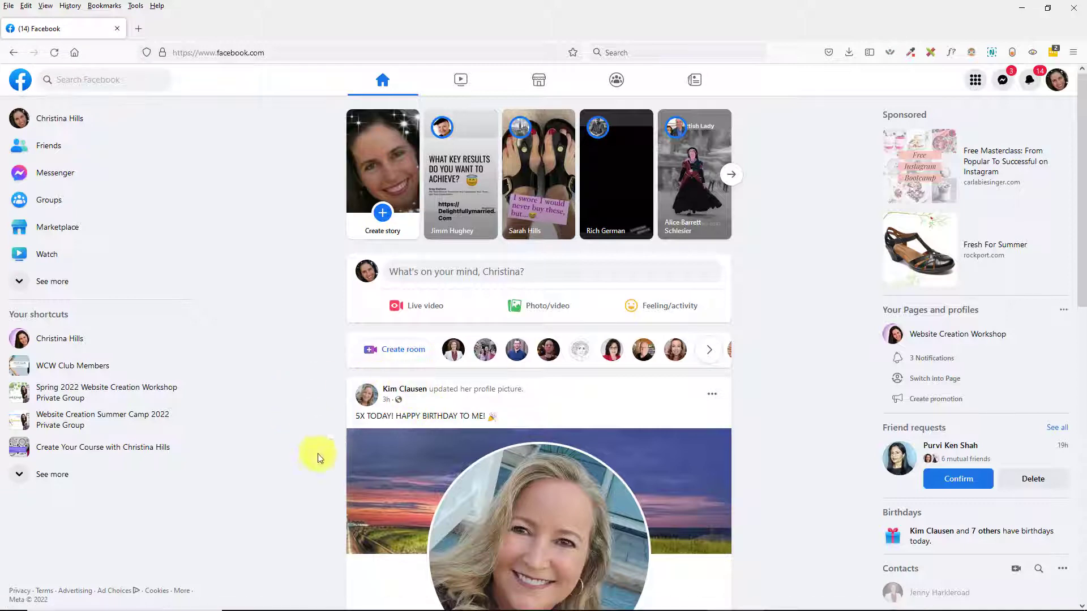
scroll(284, 402, "down", 1)
scroll(284, 402, "down", 3)
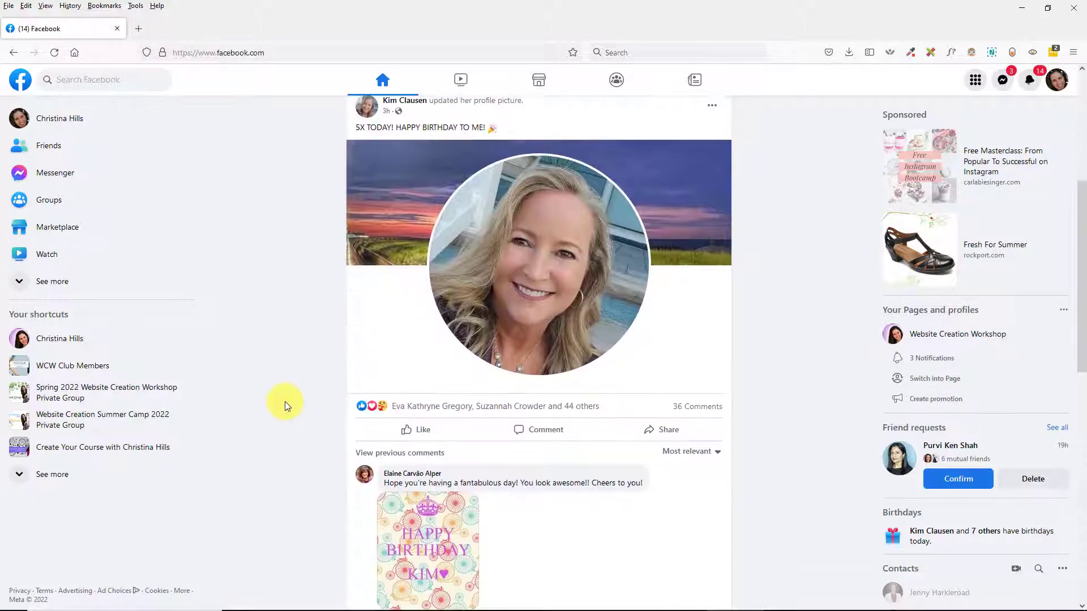
scroll(284, 402, "down", 3)
scroll(284, 402, "up", 6)
scroll(284, 405, "up", 1)
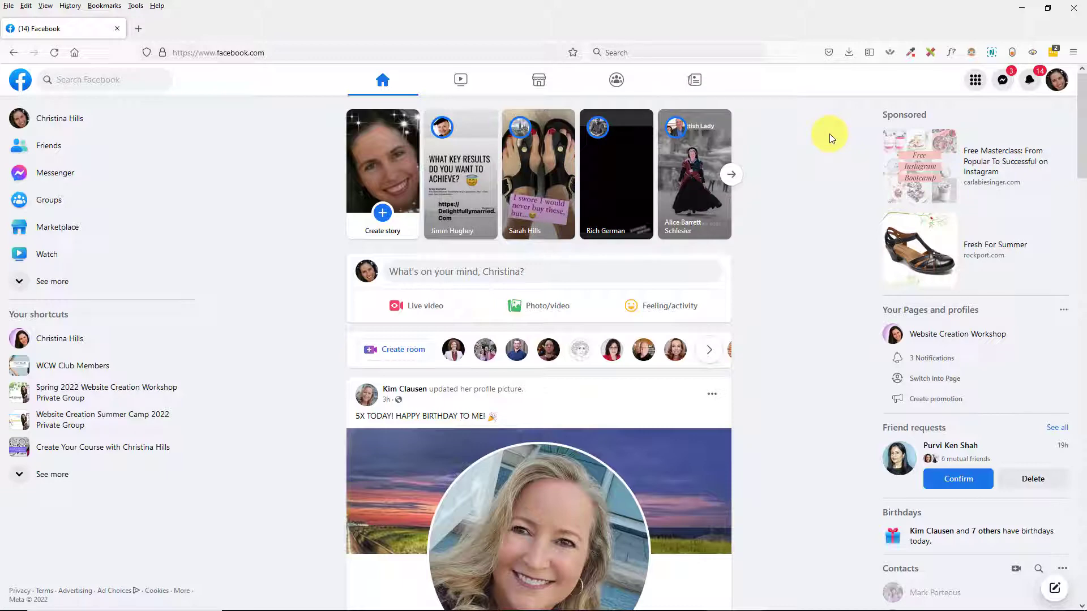
scroll(818, 487, "down", 10)
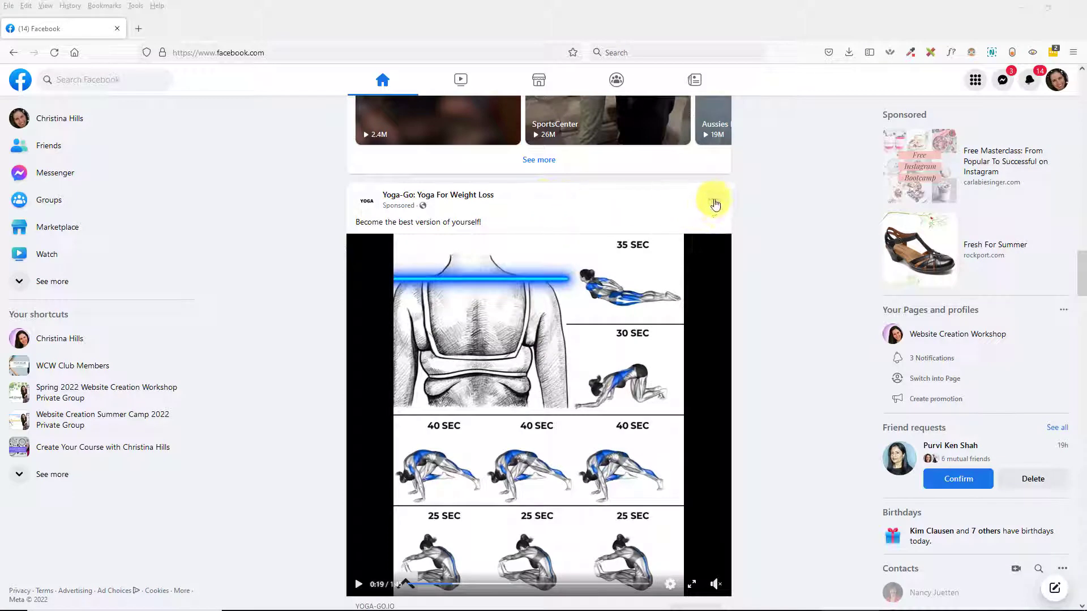
Open the Yoga-Go sponsored ad's options, then go to the advertiser's page
left_click(711, 201)
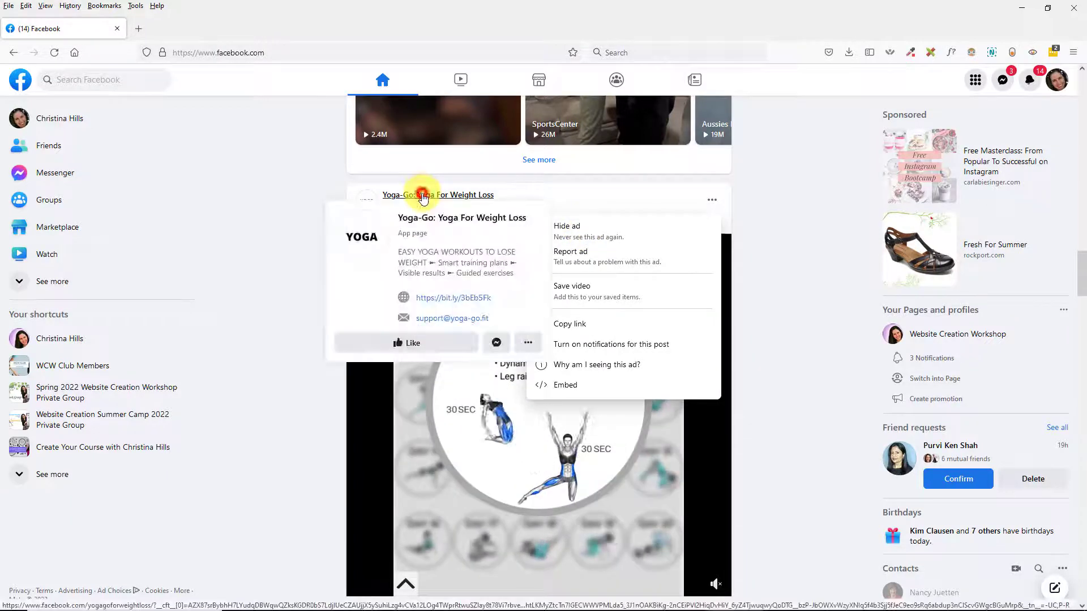
left_click(423, 198)
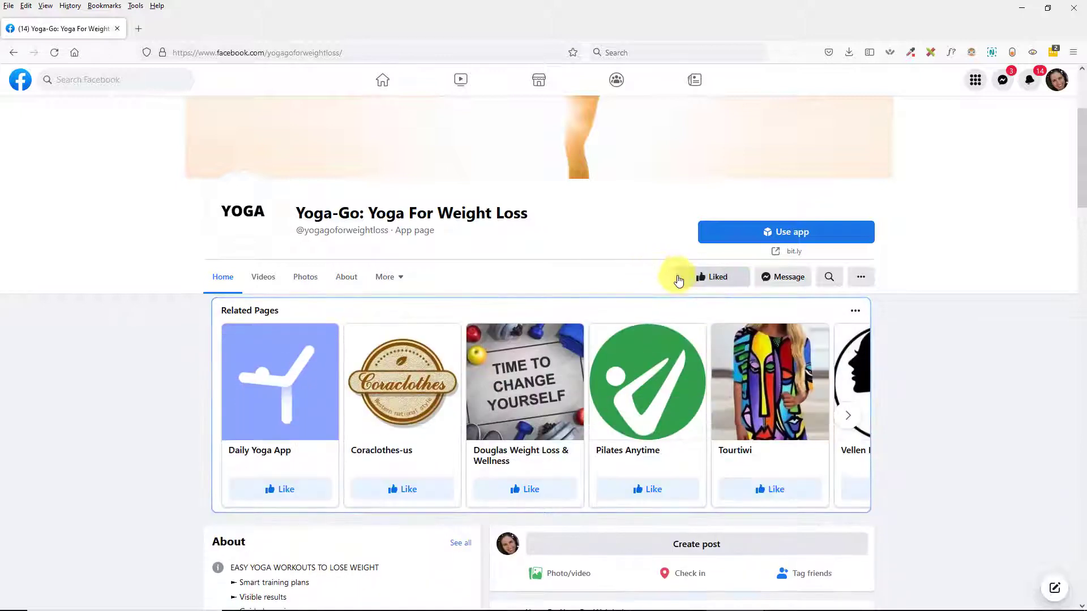
Unlike and re-like the Yoga-Go page, return to the feed, and open then close the ad's options
left_click(703, 276)
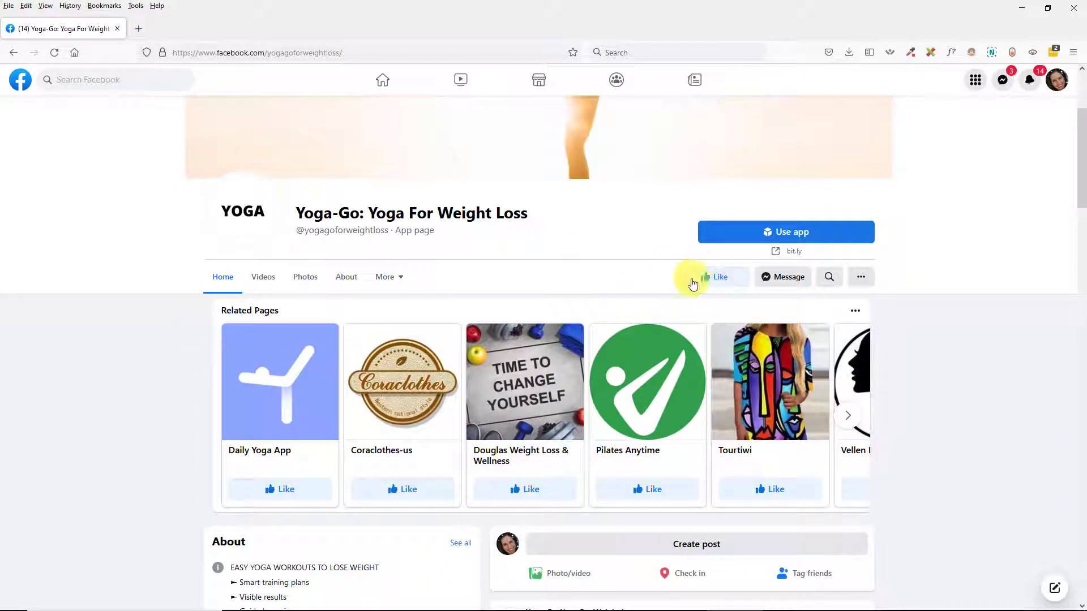
left_click(721, 279)
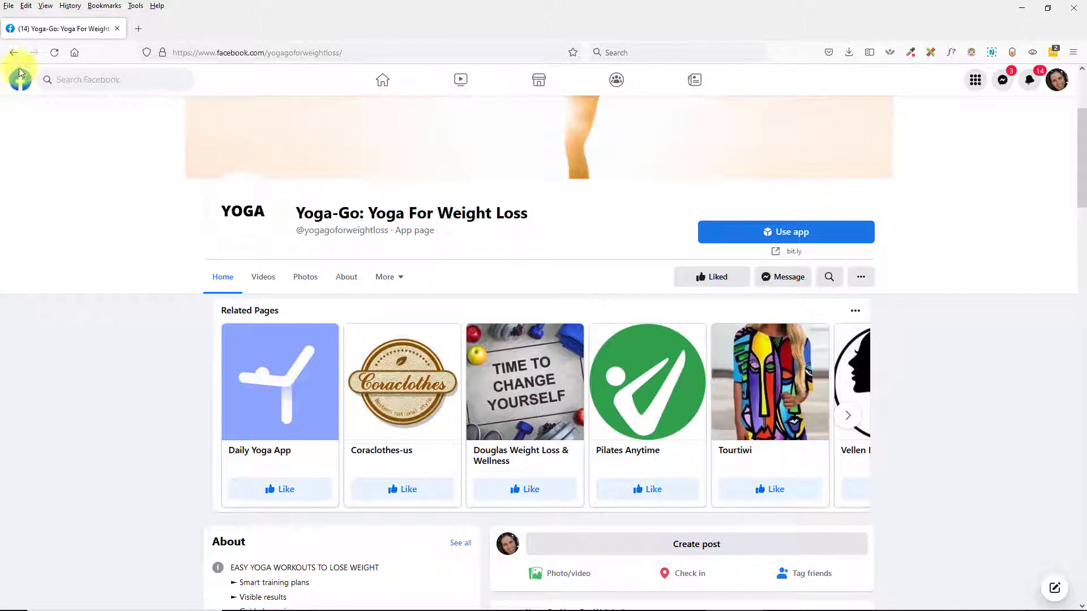
left_click(12, 53)
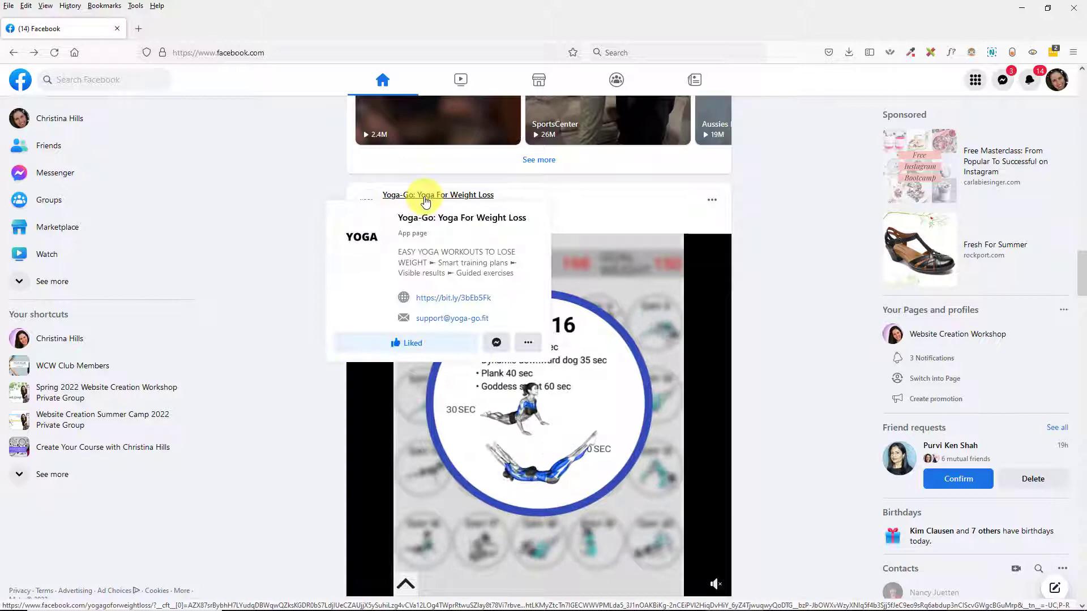
left_click(715, 200)
left_click(601, 231)
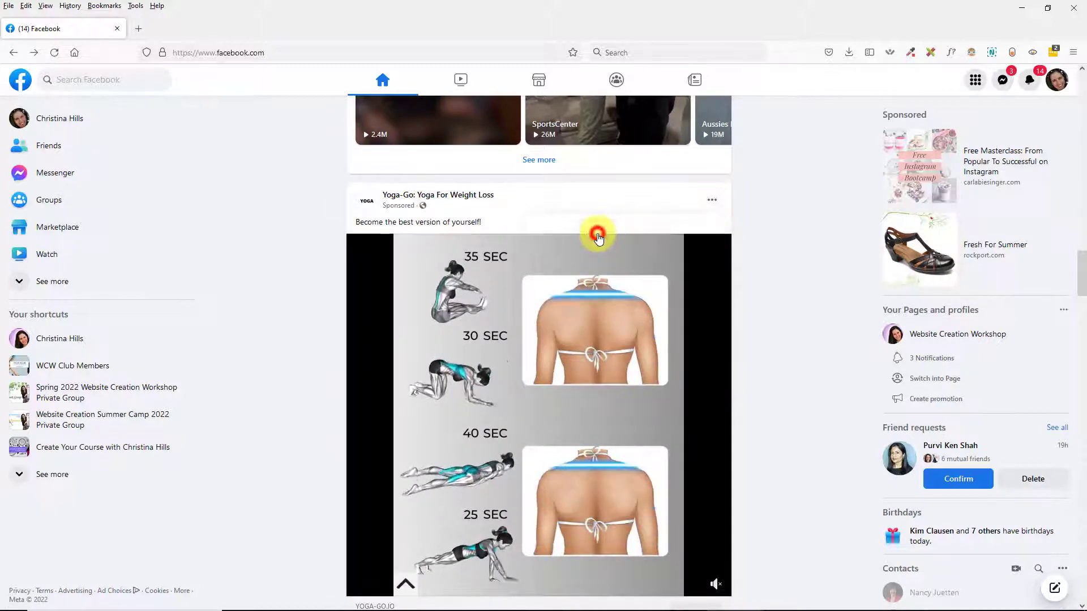